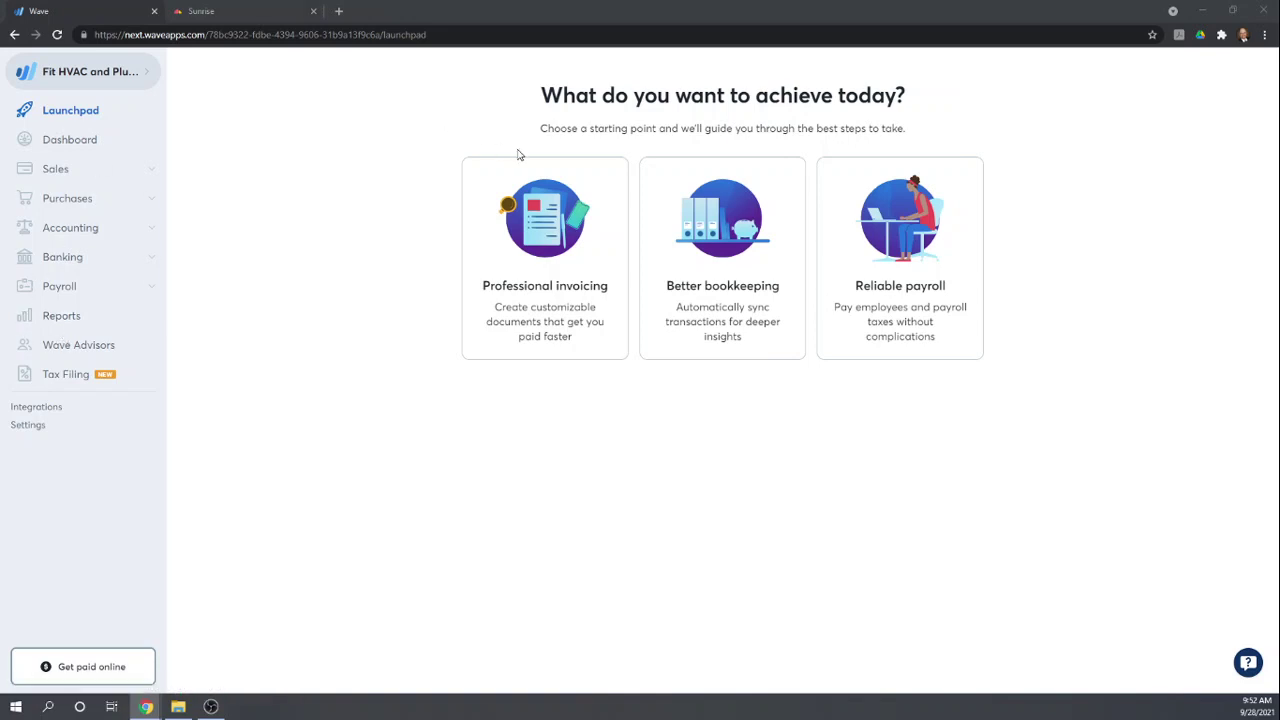
Go to Sales > Estimates and open a blank Add an Estimate form.
{"action": "left_click", "coordinate": [150, 174]}
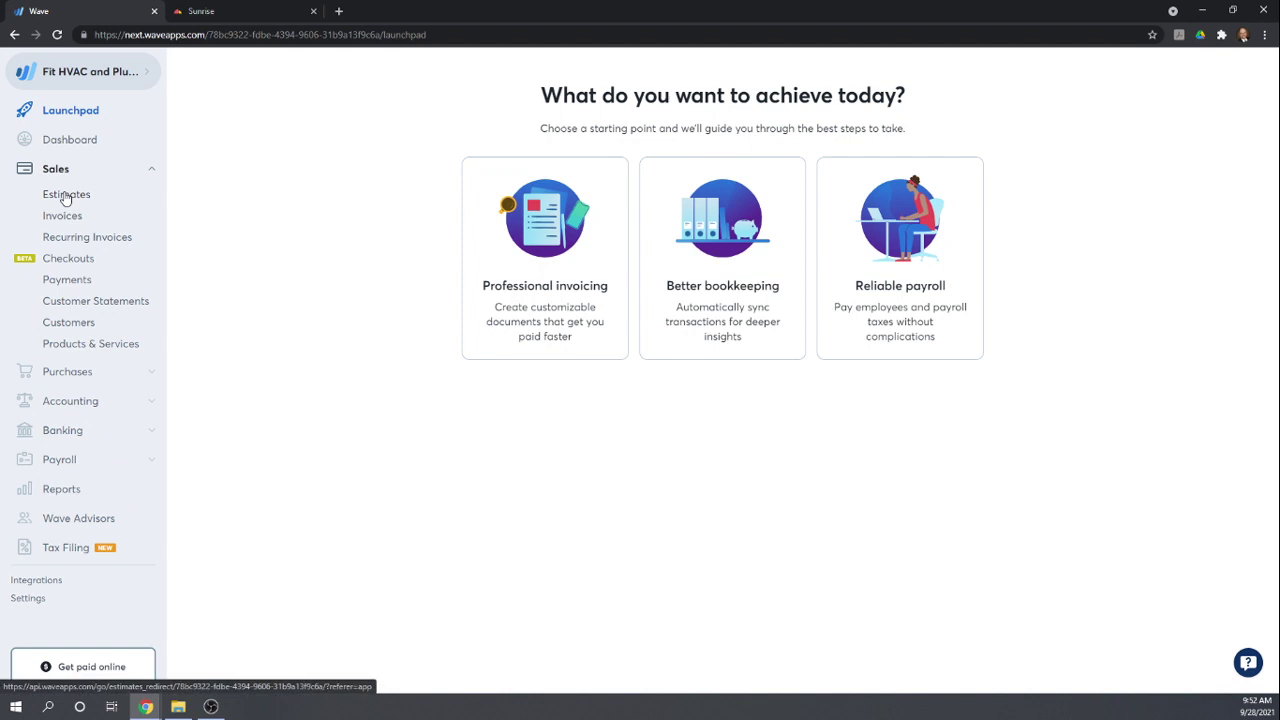
{"action": "left_click", "coordinate": [64, 195]}
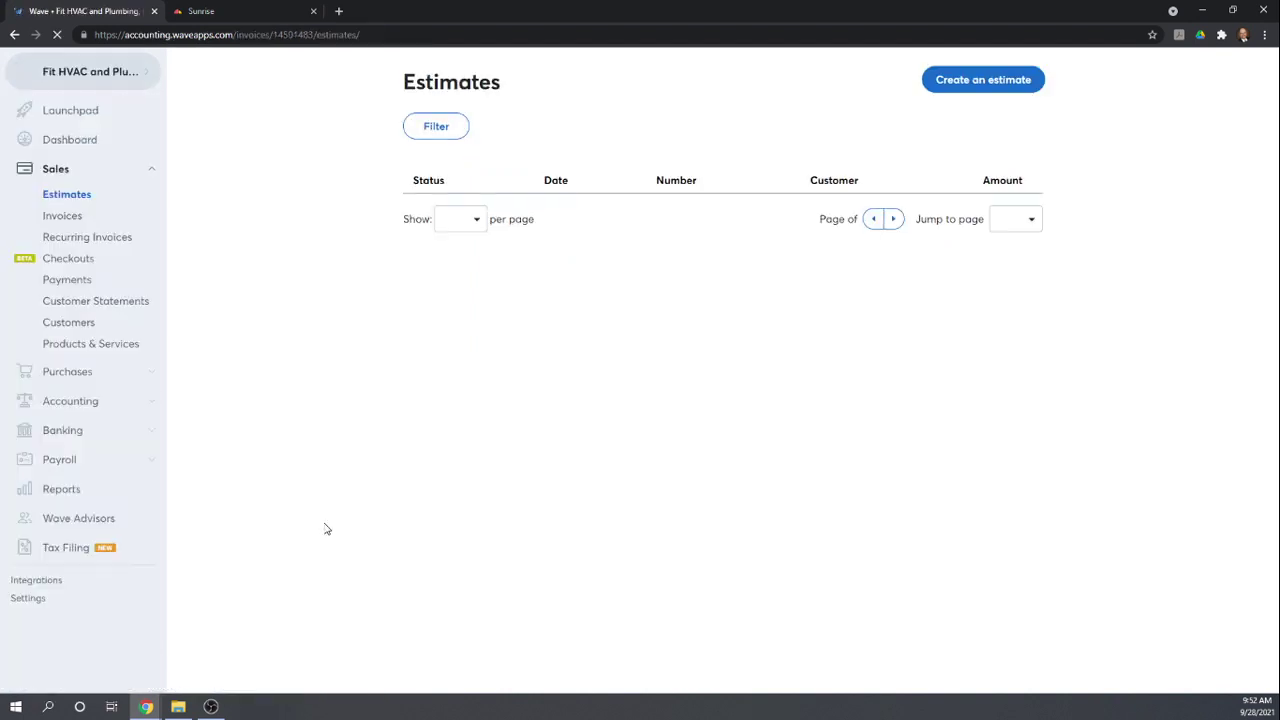
{"action": "left_click", "coordinate": [990, 84]}
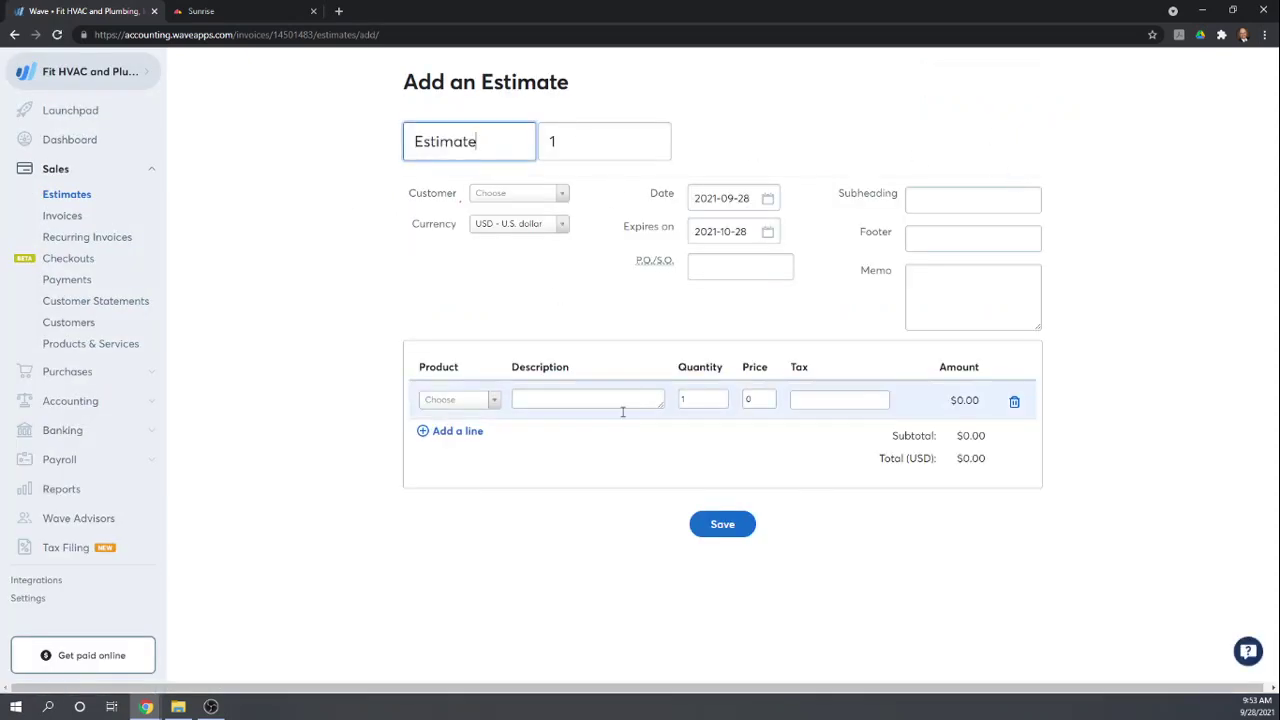
Choose Family Bowling as the customer and set the estimate date to February 15, 2021.
{"action": "left_click", "coordinate": [564, 196]}
{"action": "left_click", "coordinate": [519, 252]}
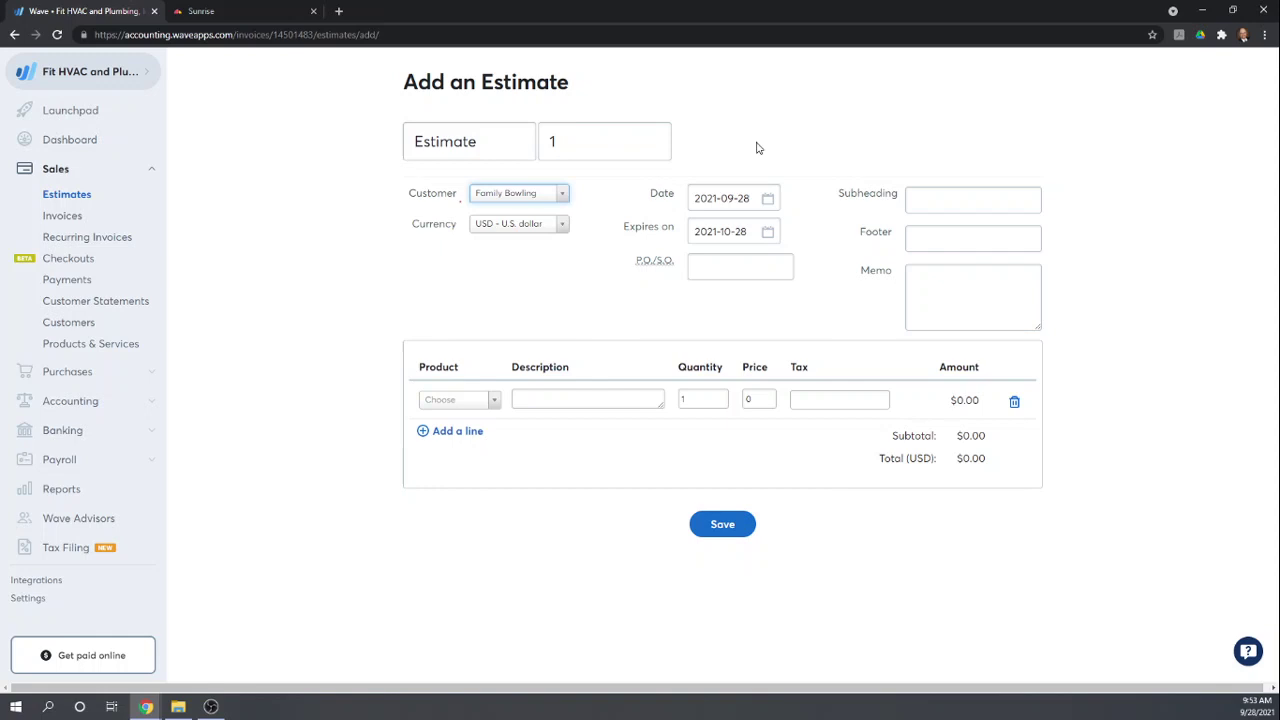
{"action": "left_click", "coordinate": [768, 198]}
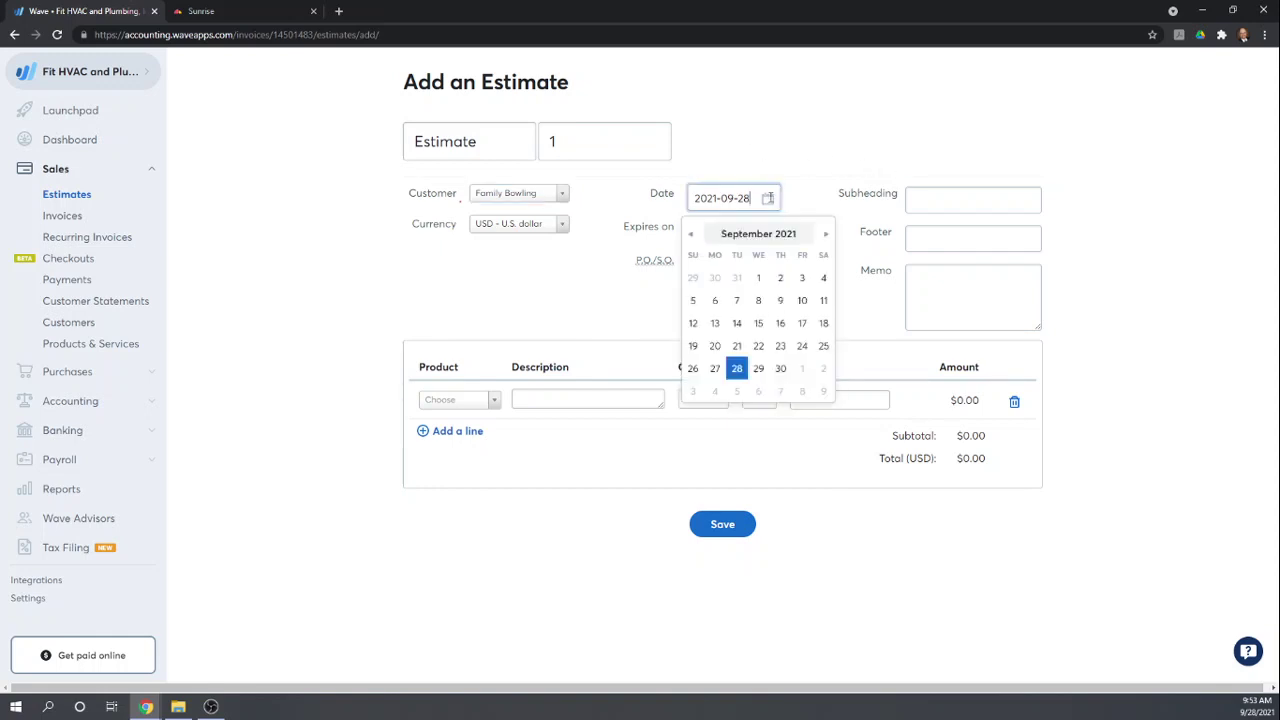
{"action": "left_click", "coordinate": [689, 236]}
{"action": "left_click", "coordinate": [689, 236]}
{"action": "left_click", "coordinate": [689, 236]}
{"action": "left_click", "coordinate": [689, 236]}
{"action": "left_click", "coordinate": [689, 236]}
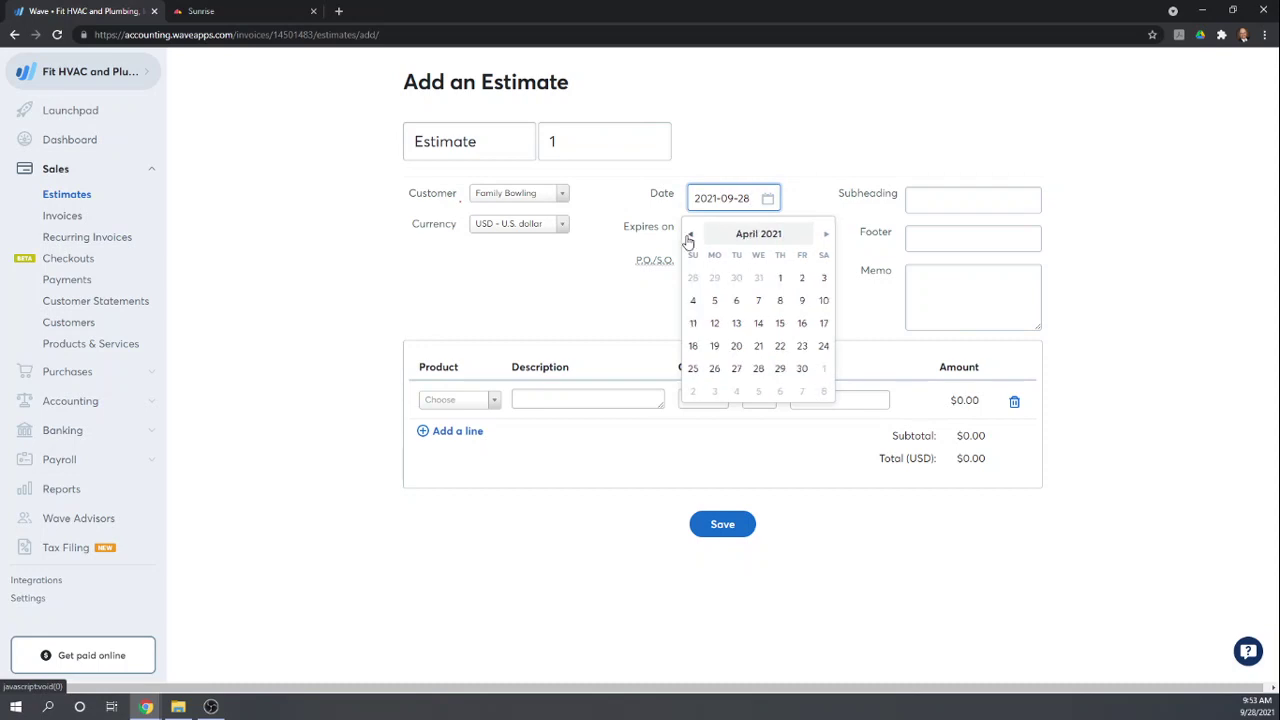
{"action": "left_click", "coordinate": [689, 236]}
{"action": "left_click", "coordinate": [689, 236]}
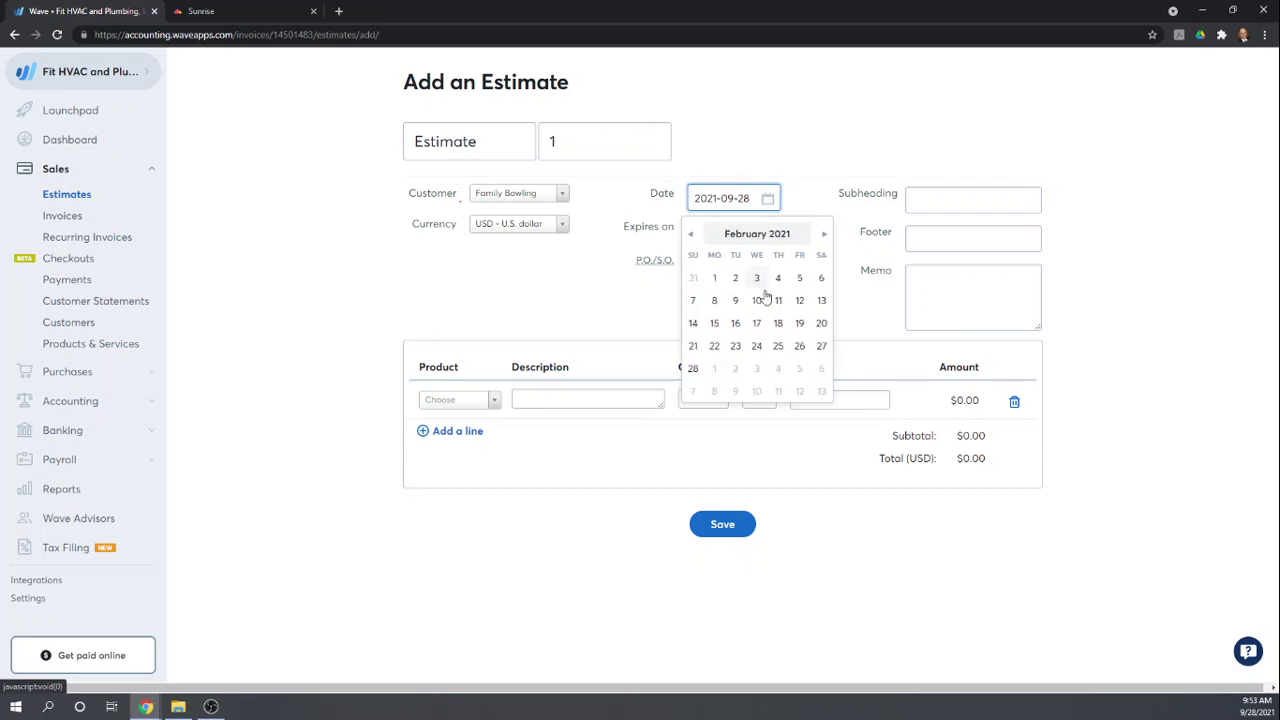
{"action": "left_click", "coordinate": [714, 323]}
{"action": "left_click", "coordinate": [559, 305]}
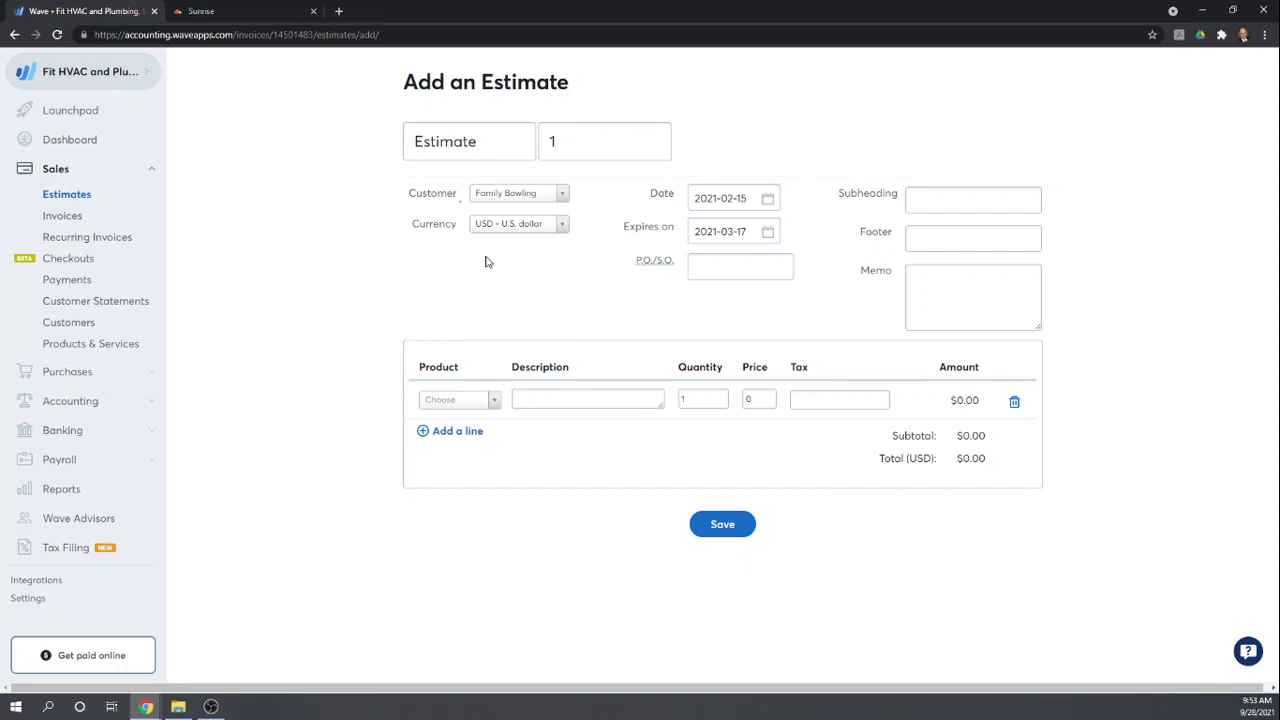
Add a Plumbing Labor line with quantity 10 at price 80, totalling $800.00.
{"action": "left_click", "coordinate": [491, 400]}
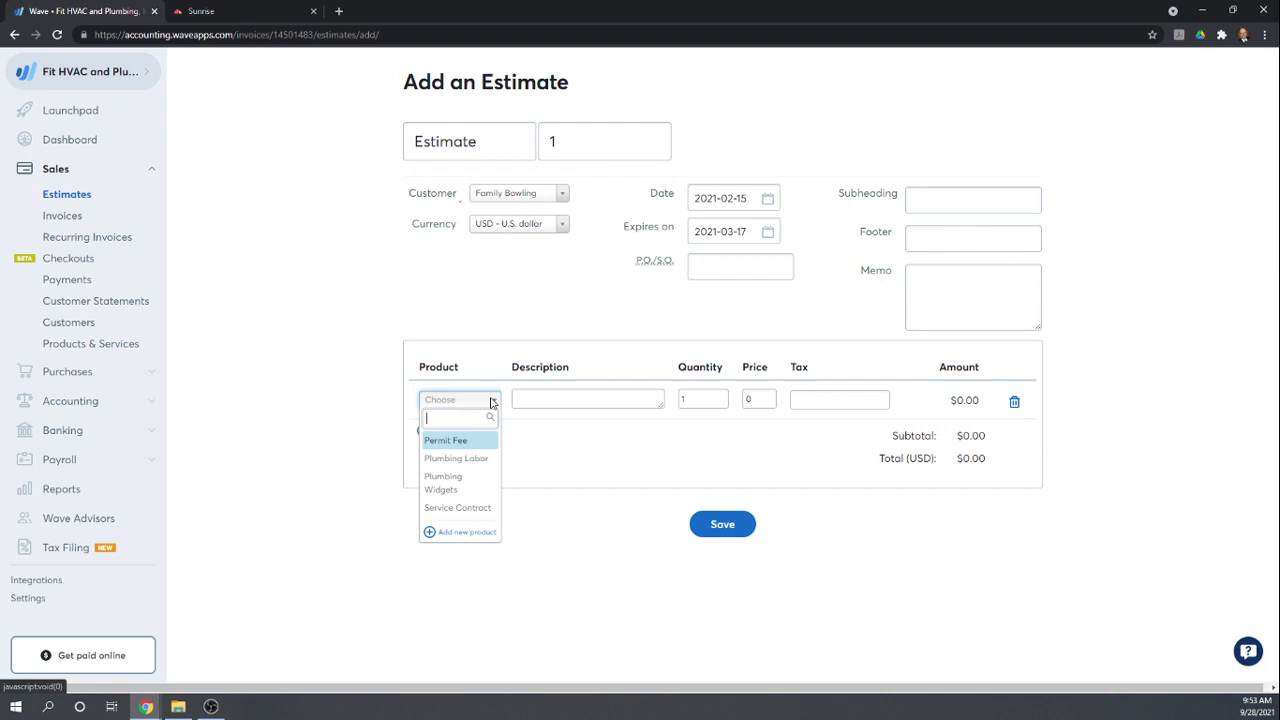
{"action": "left_click", "coordinate": [459, 463]}
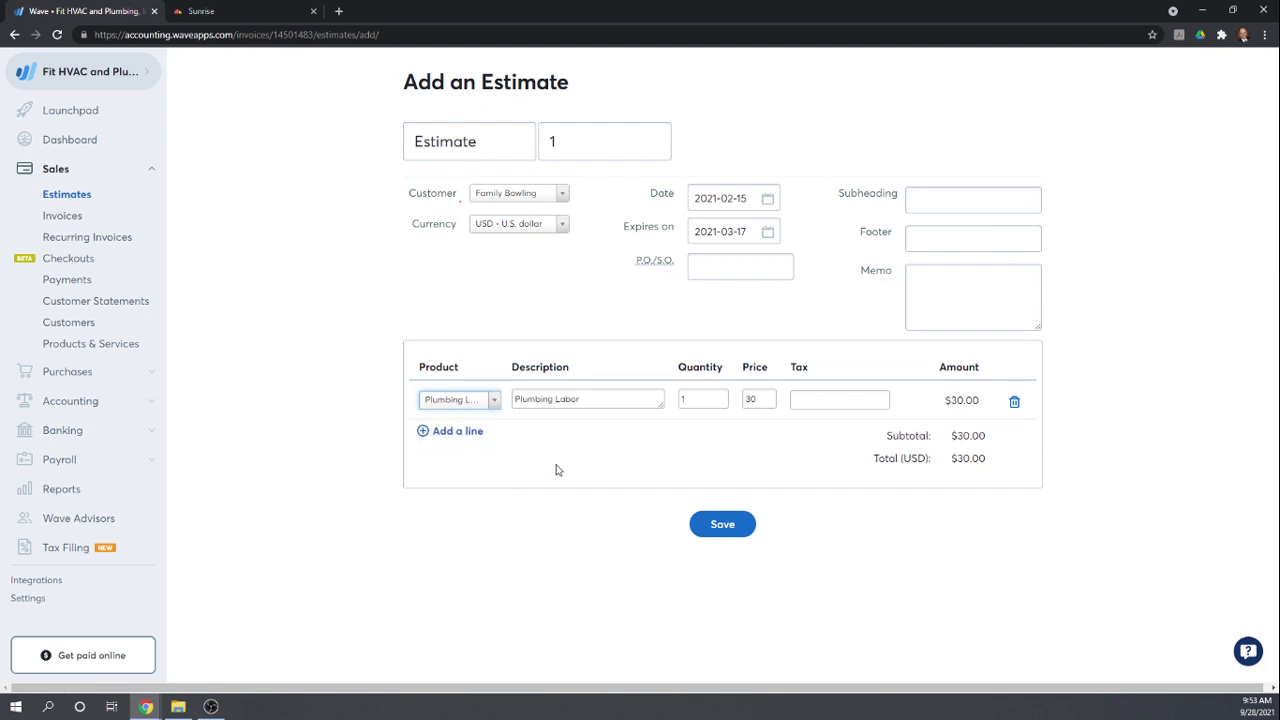
{"action": "left_click", "coordinate": [688, 400]}
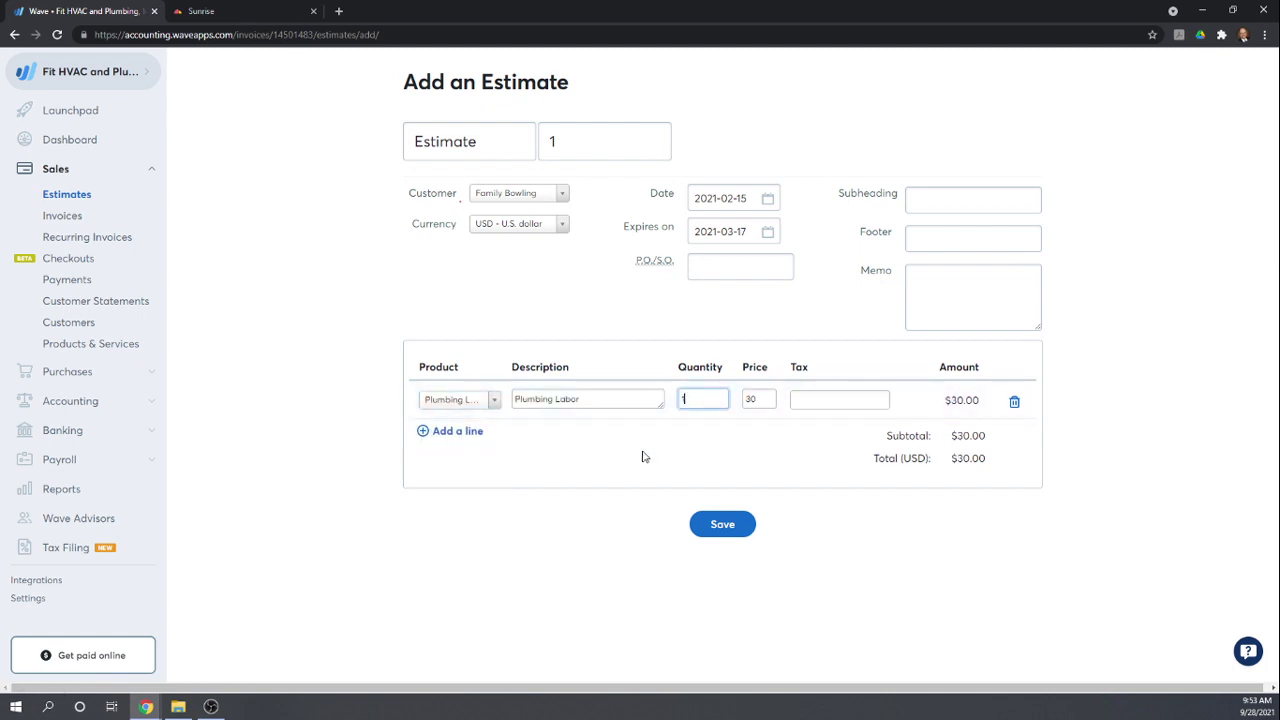
{"action": "type", "text": "0"}
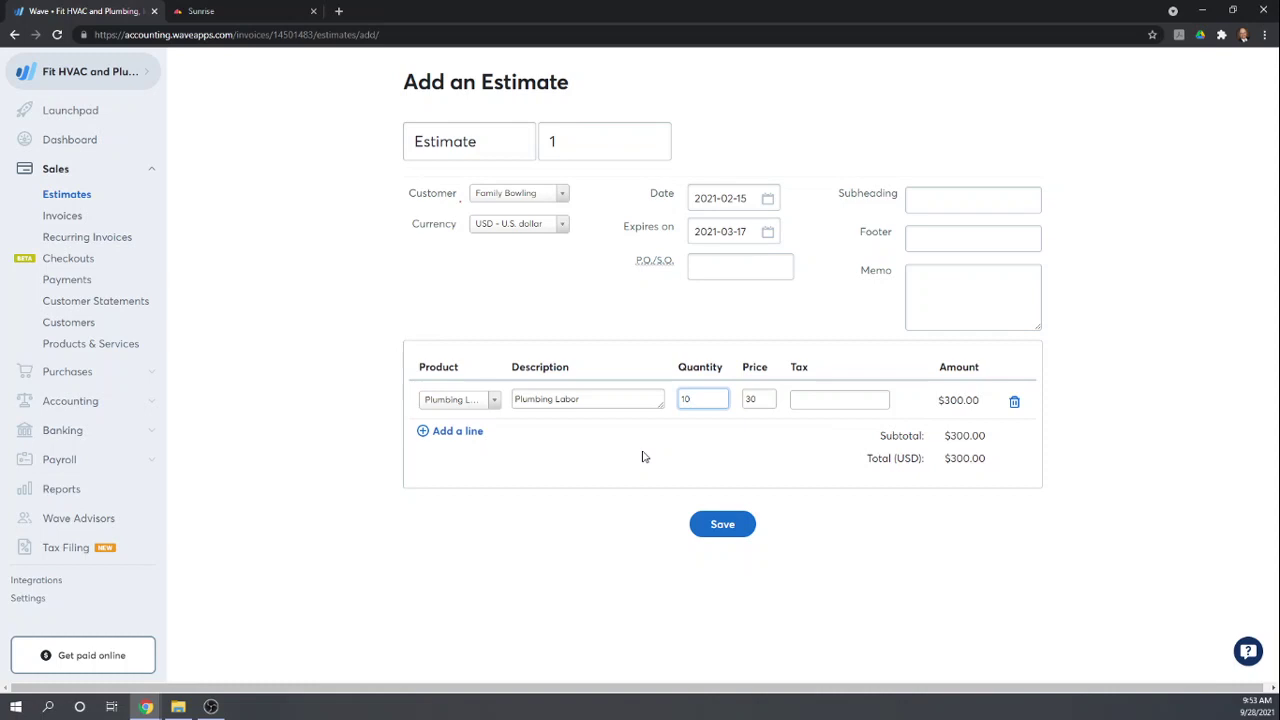
{"action": "key", "text": "Tab"}
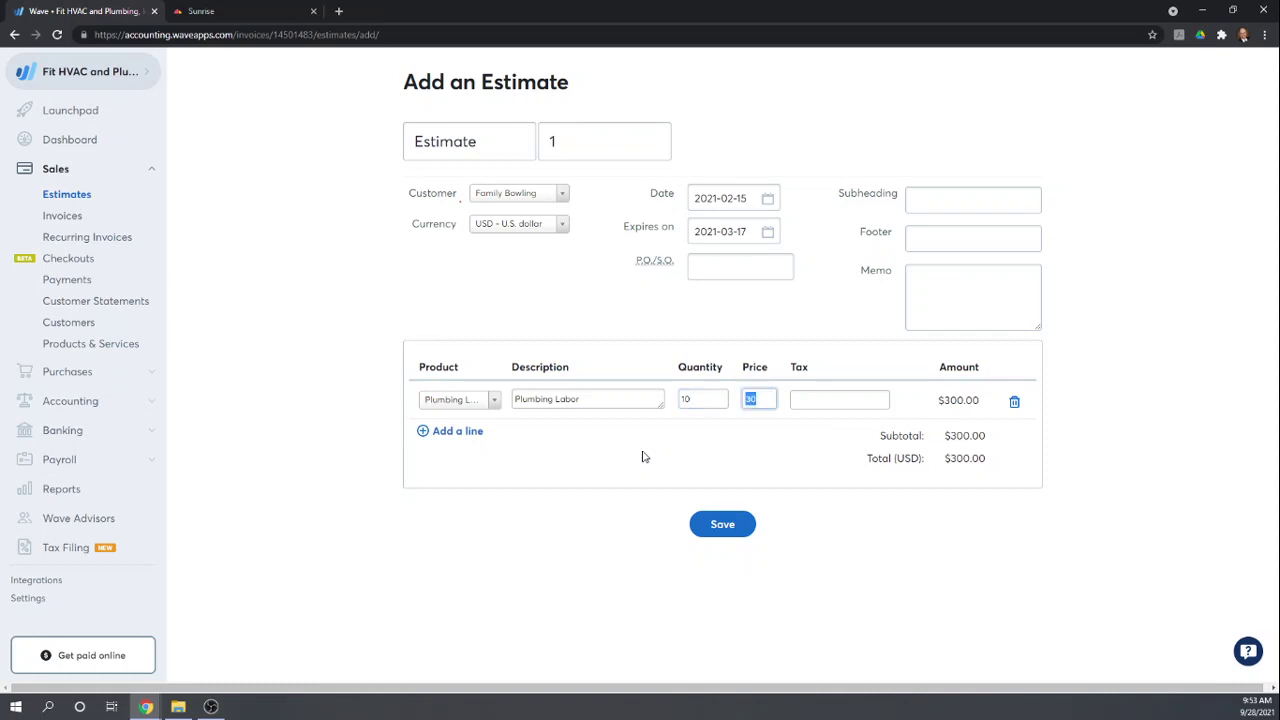
{"action": "type", "text": "8"}
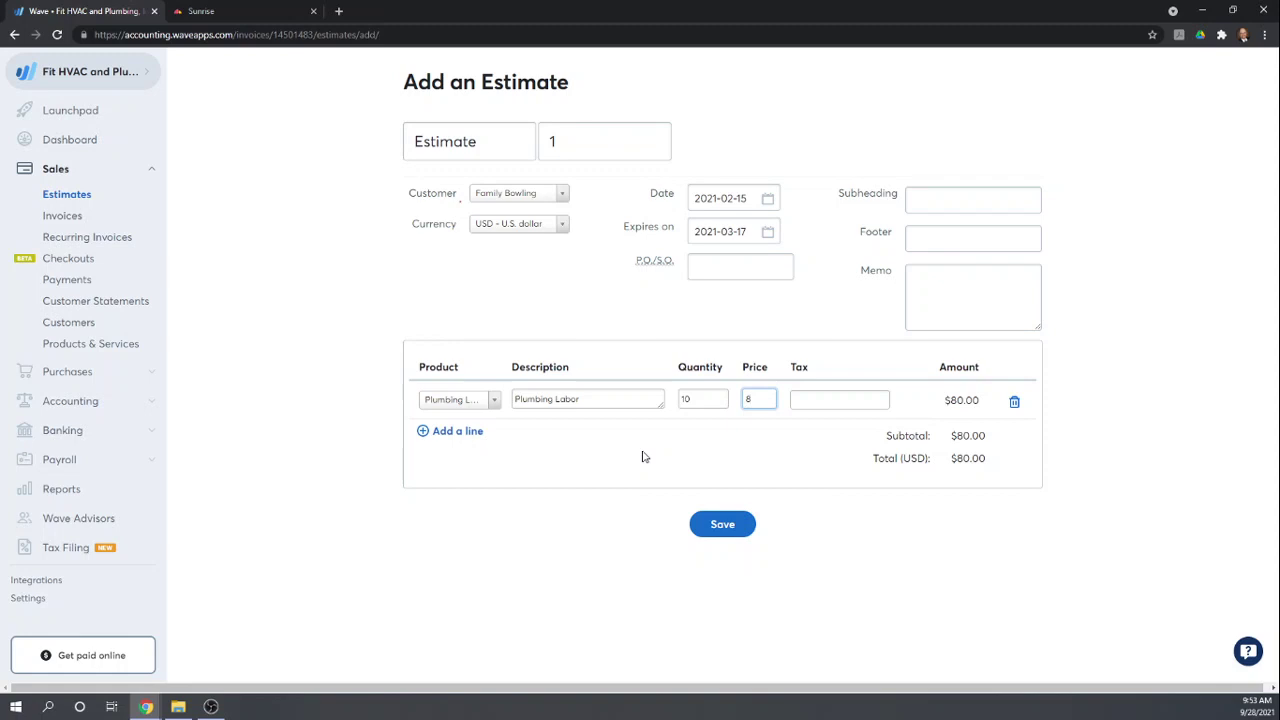
{"action": "type", "text": "0"}
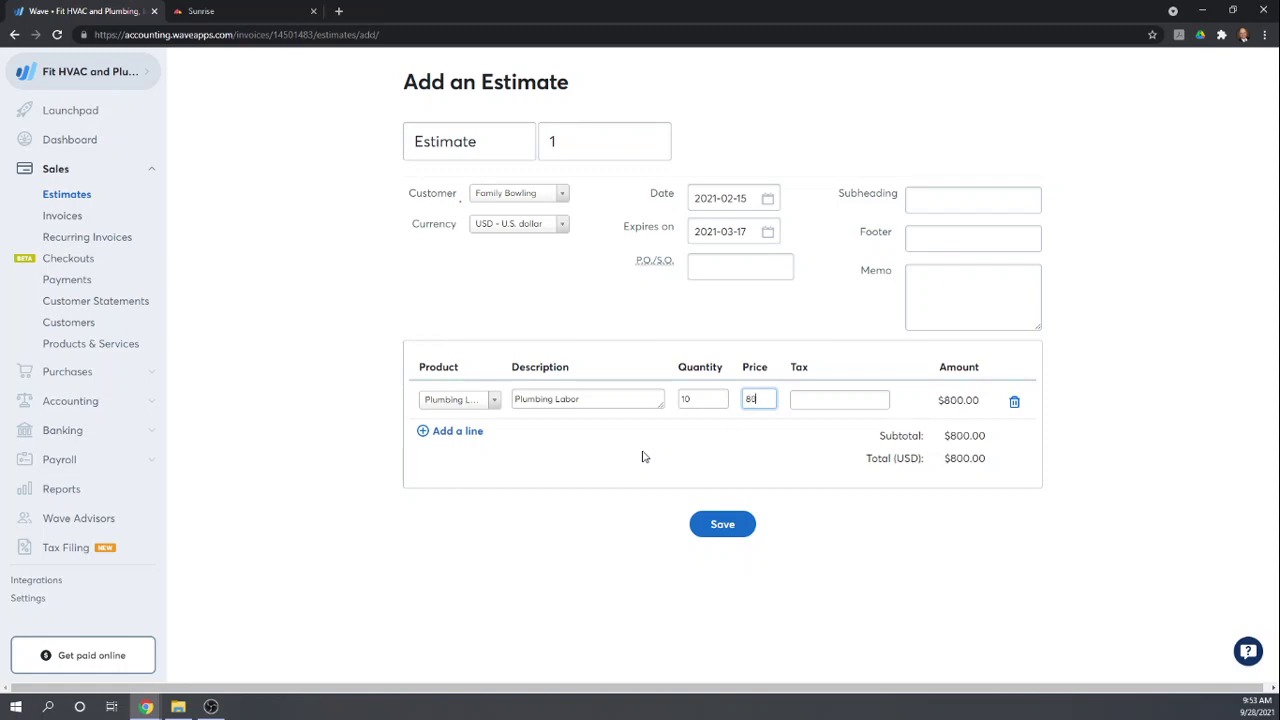
{"action": "key", "text": "Tab"}
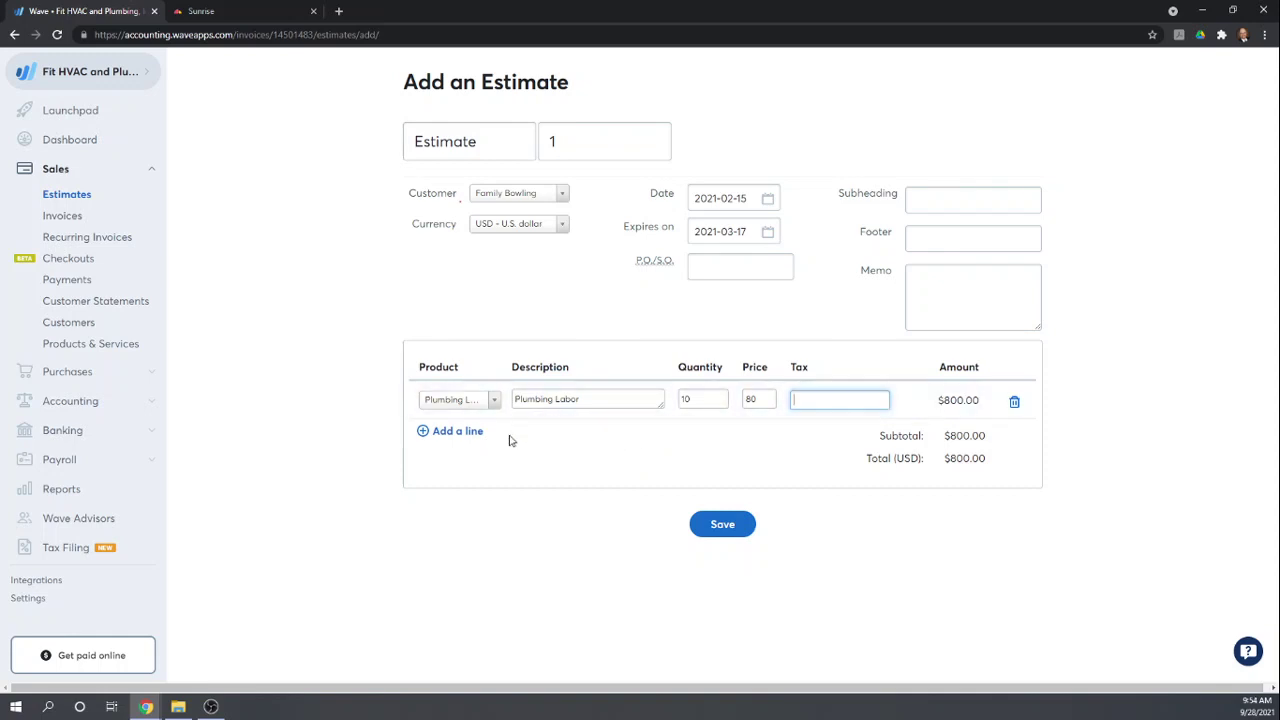
Add a second line for Plumbing Widgets with quantity 10.
{"action": "left_click", "coordinate": [455, 431]}
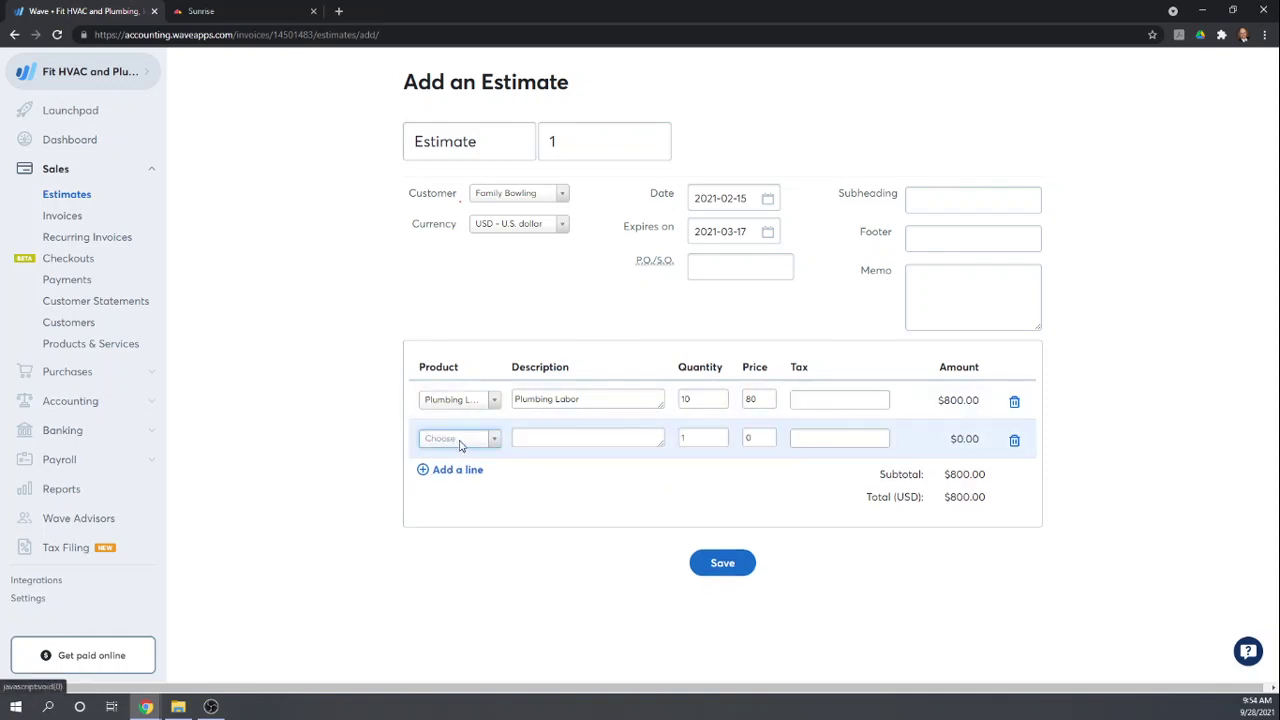
{"action": "left_click", "coordinate": [460, 446]}
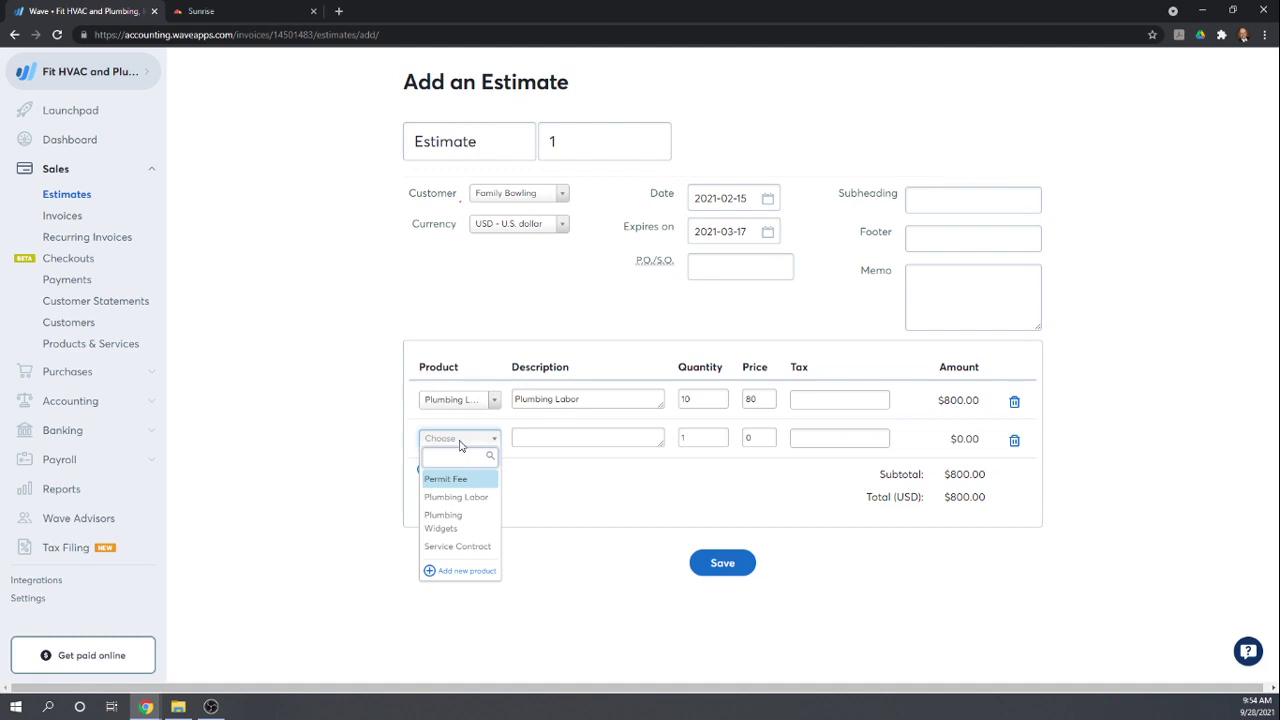
{"action": "left_click", "coordinate": [449, 518]}
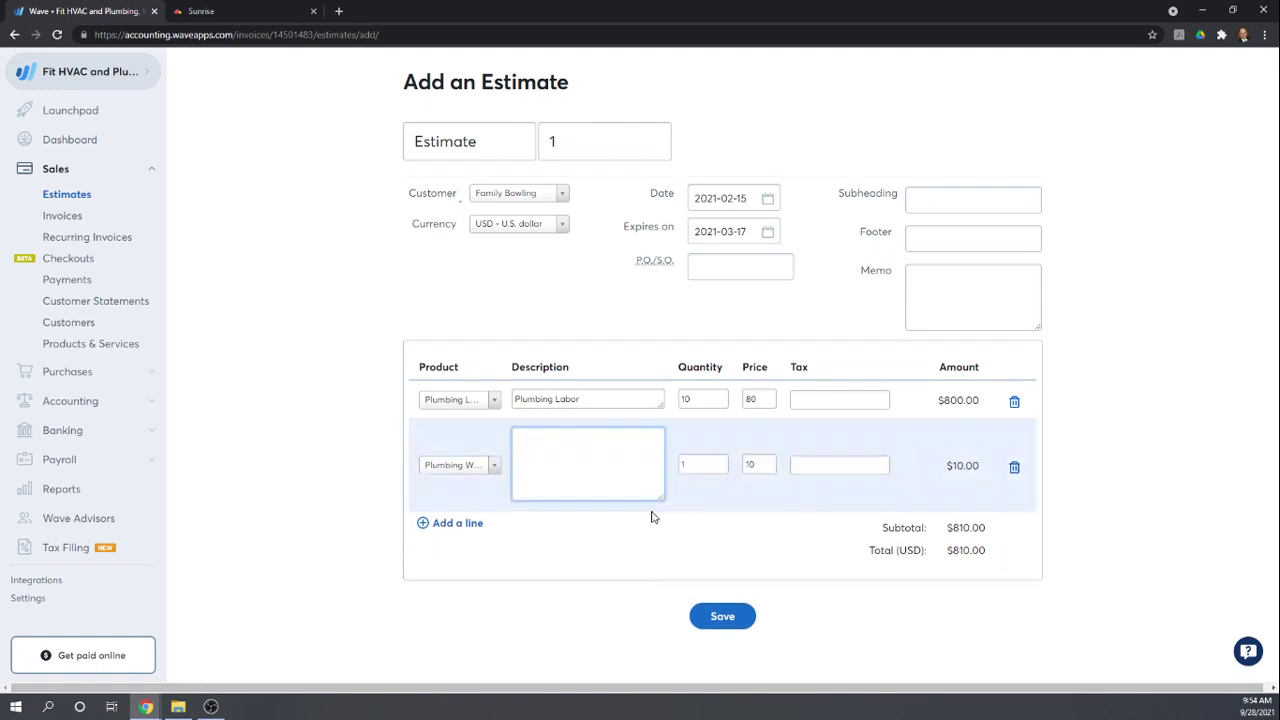
{"action": "left_click", "coordinate": [698, 465]}
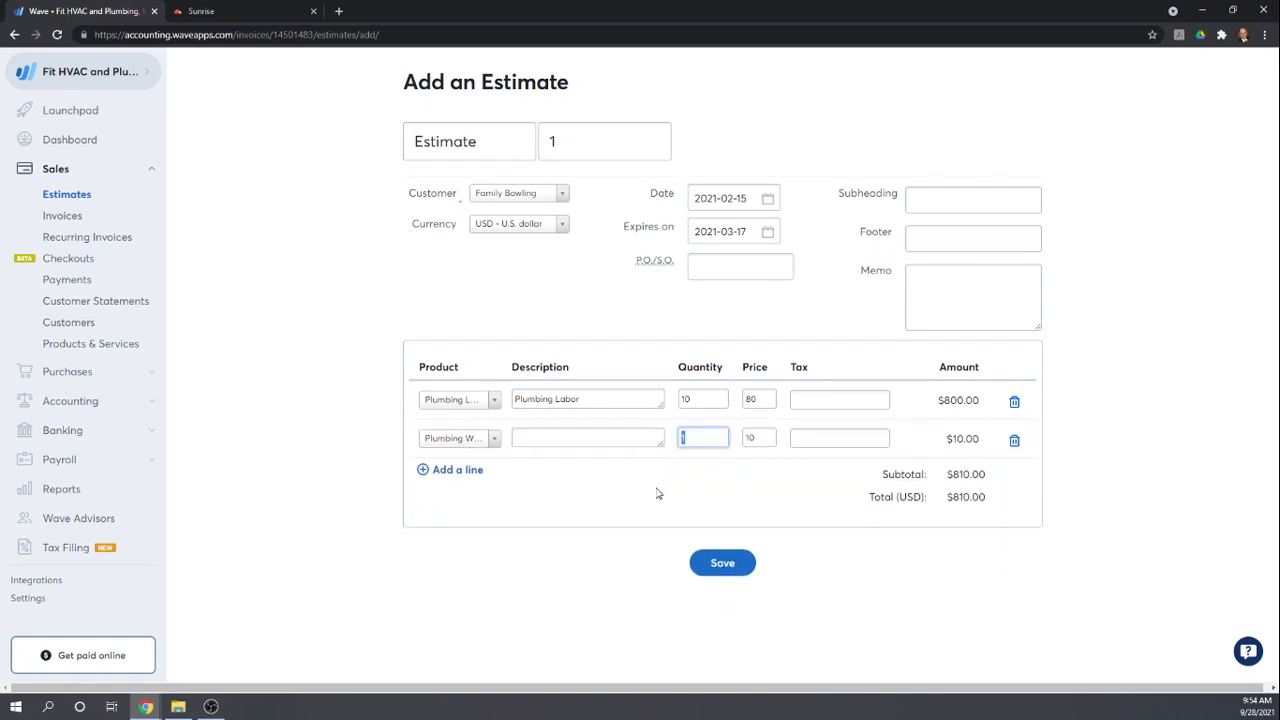
{"action": "type", "text": "10"}
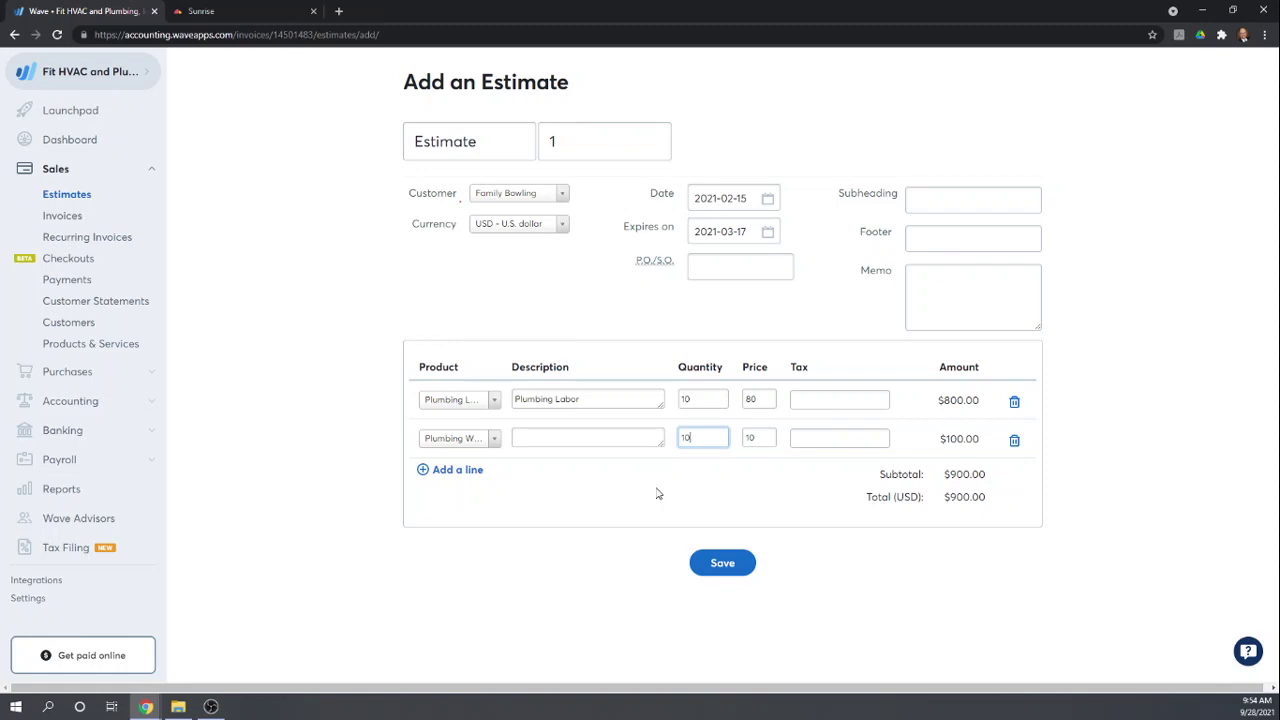
{"action": "key", "text": "Tab"}
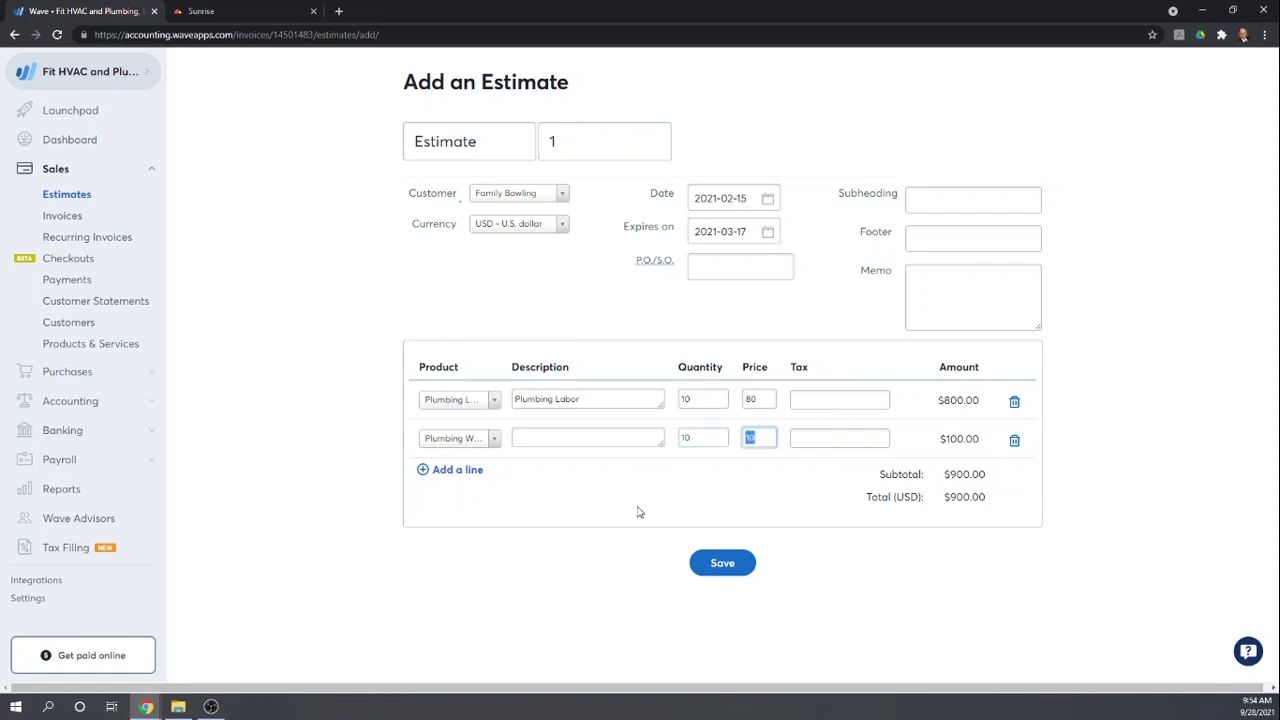
Set the second line's description to 'Plumbing Widgets'.
{"action": "left_click", "coordinate": [563, 437]}
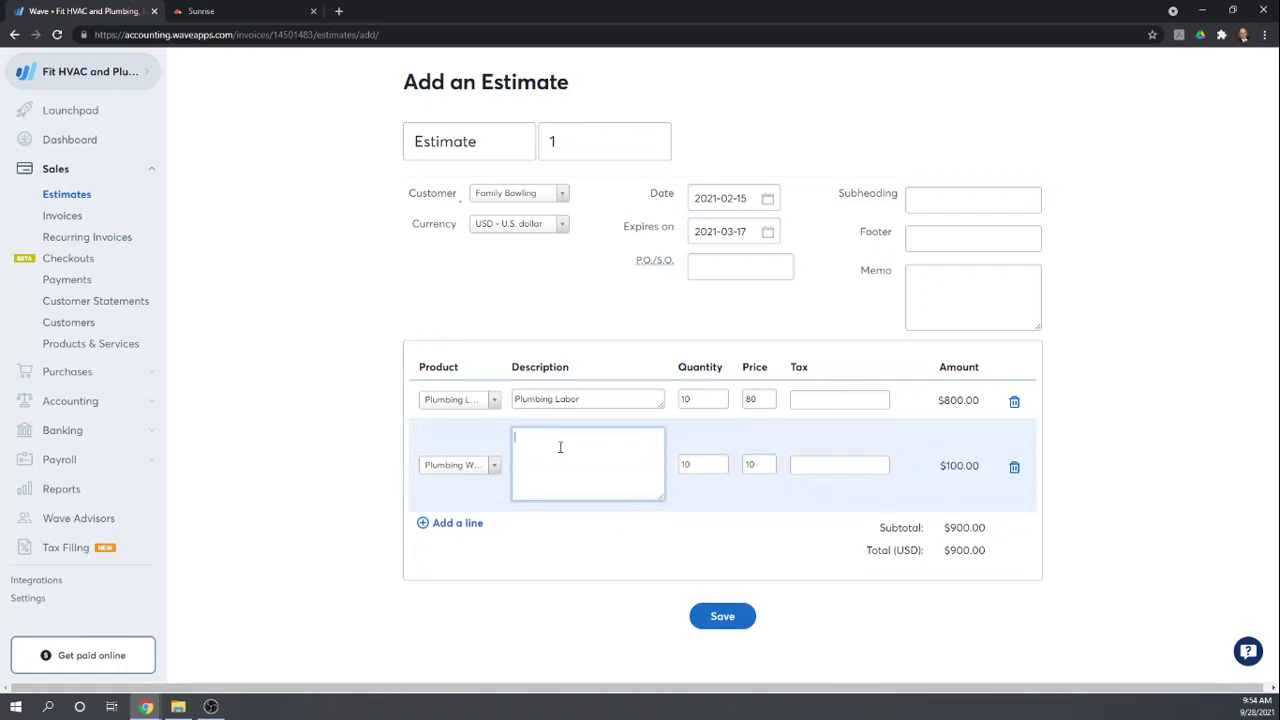
{"action": "type", "text": "Plumbing Widgets"}
{"action": "key", "text": "Tab"}
{"action": "key", "text": "Tab"}
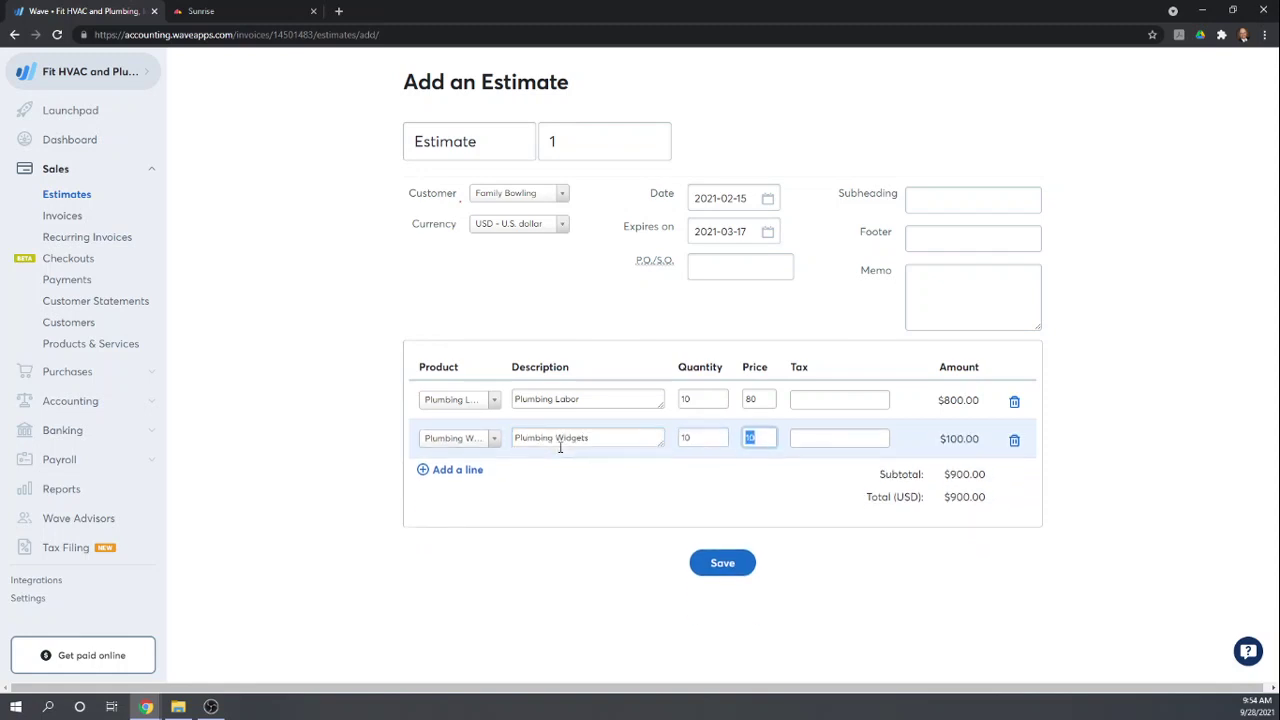
{"action": "key", "text": "Tab"}
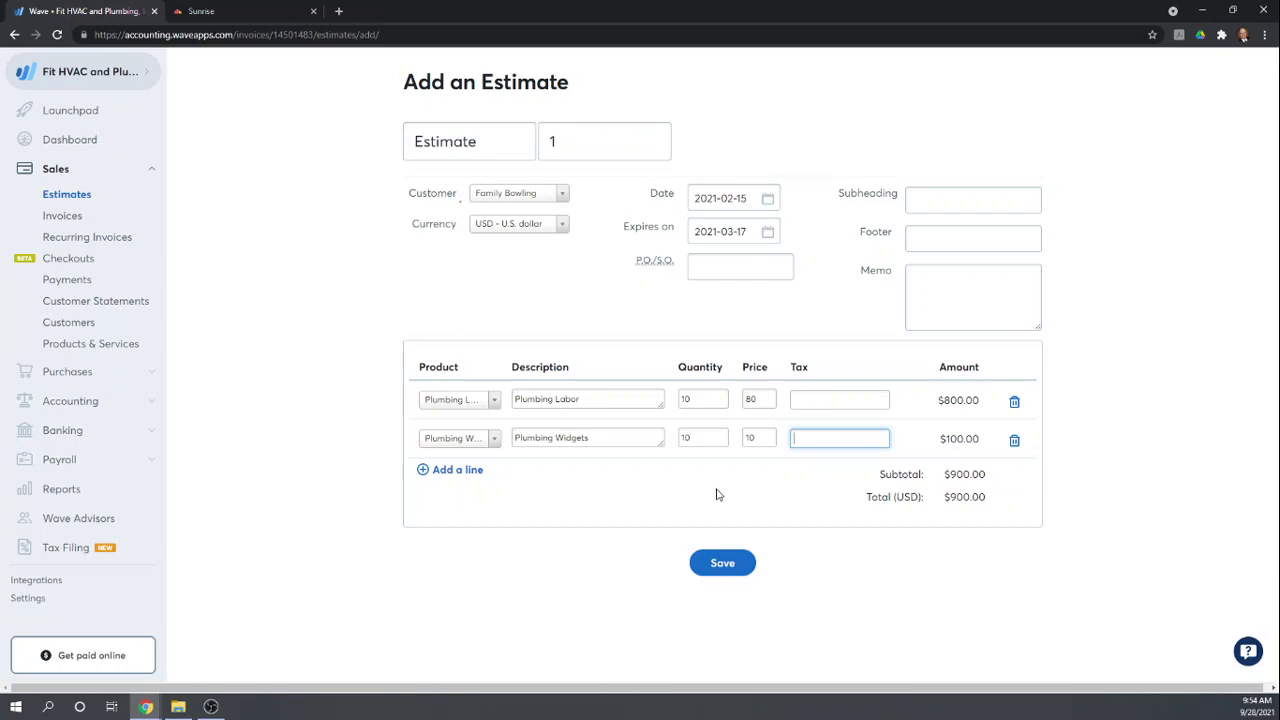
Apply NYS 6% tax to the widgets line and set its price to 25.
{"action": "left_click", "coordinate": [824, 434]}
{"action": "left_click", "coordinate": [818, 460]}
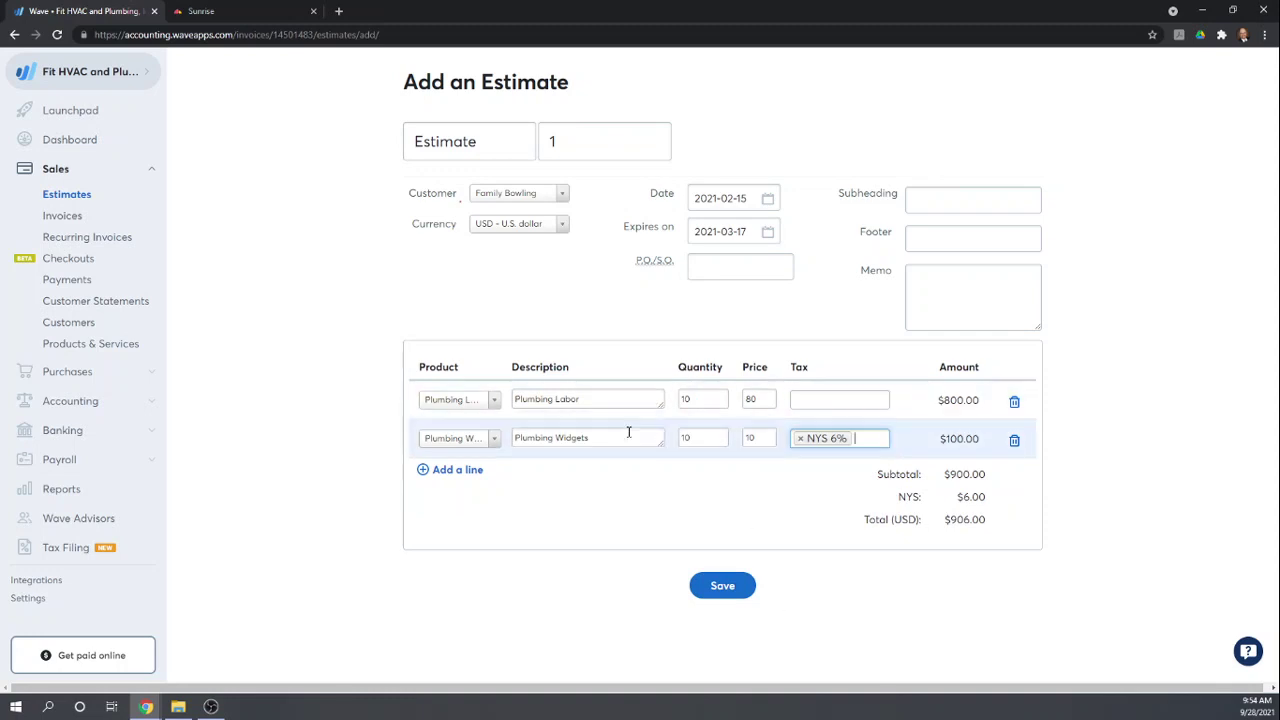
{"action": "double_click", "coordinate": [757, 438]}
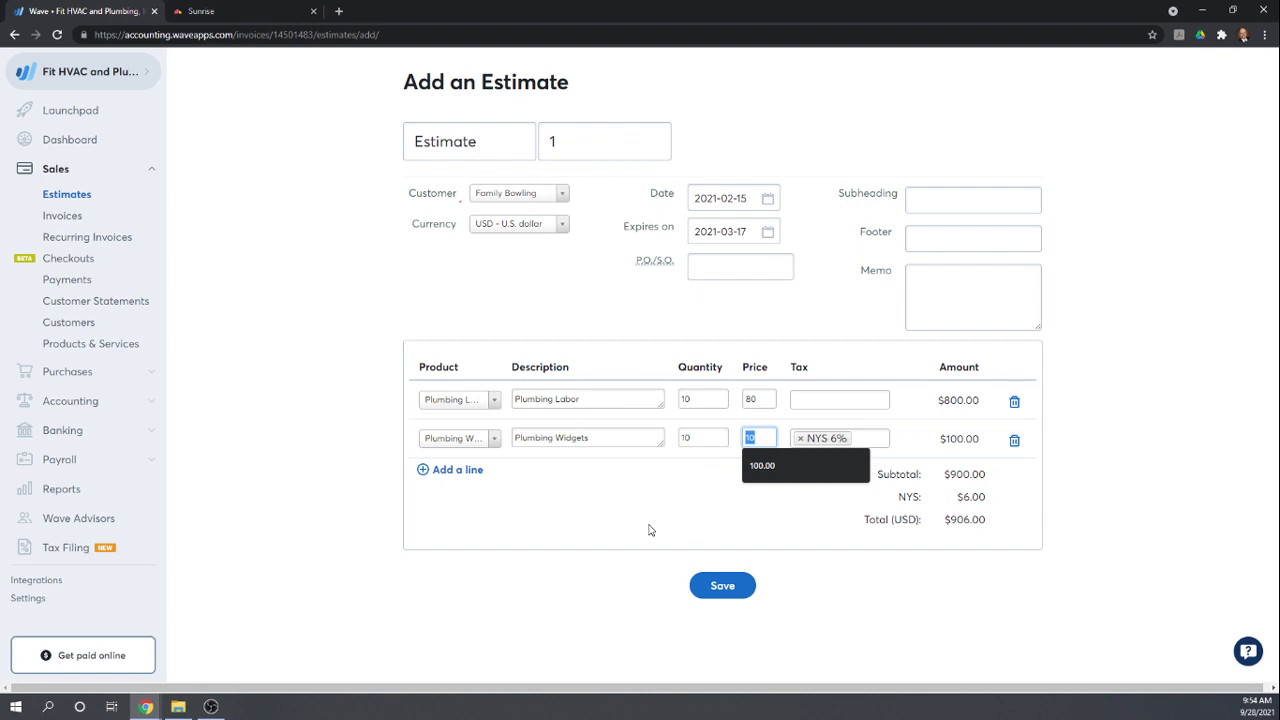
{"action": "type", "text": "254"}
{"action": "key", "text": "BackSpace"}
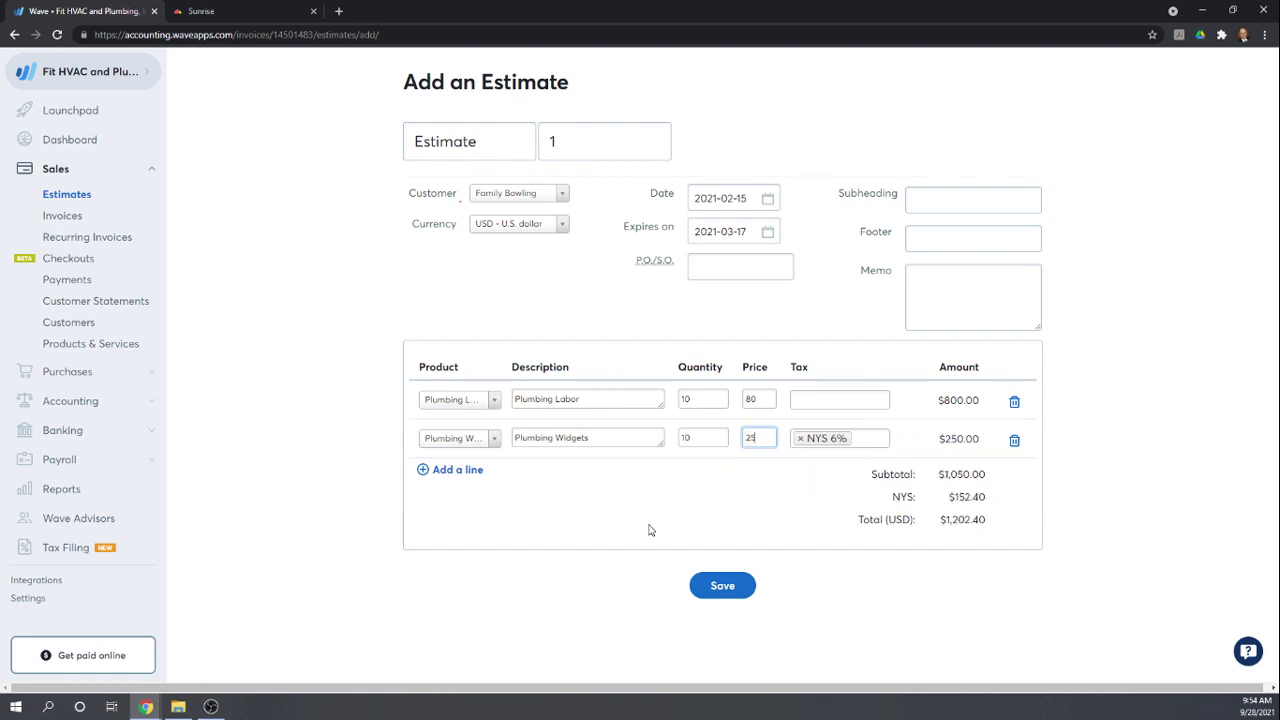
{"action": "left_click", "coordinate": [667, 524]}
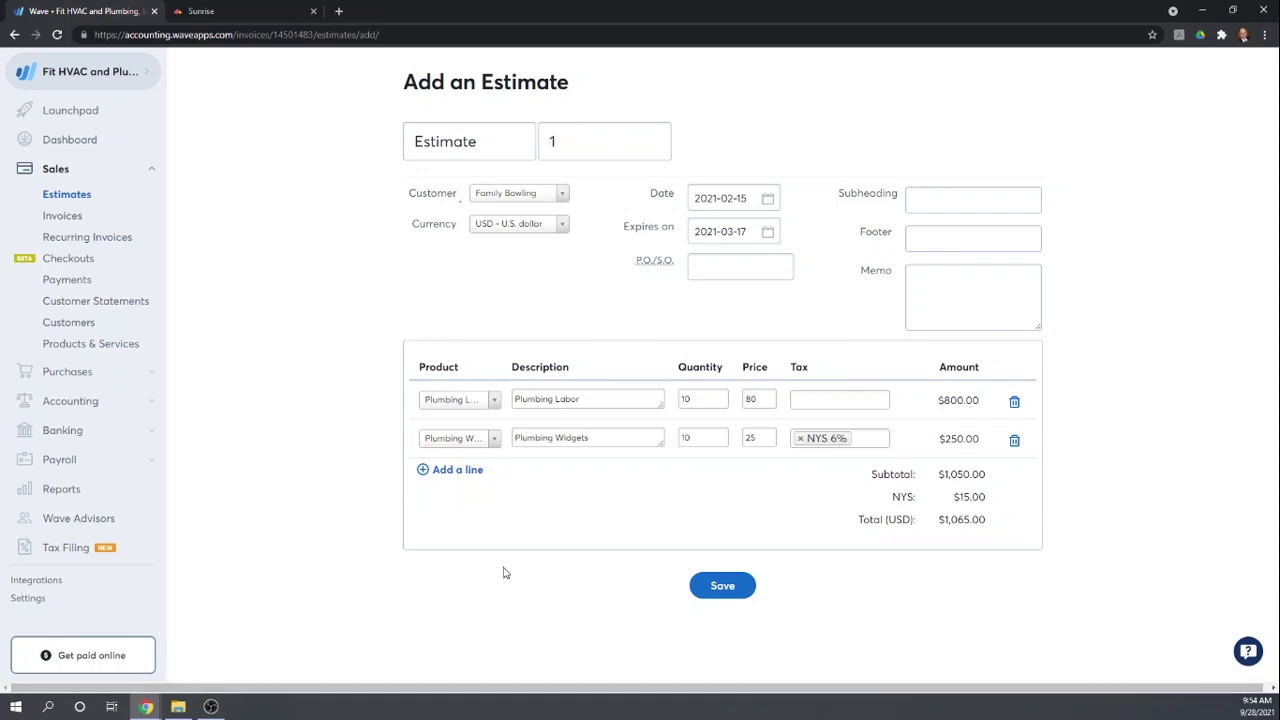
Save the estimate and review saved Estimate #1 with its $1,065.00 total.
{"action": "left_click", "coordinate": [722, 587]}
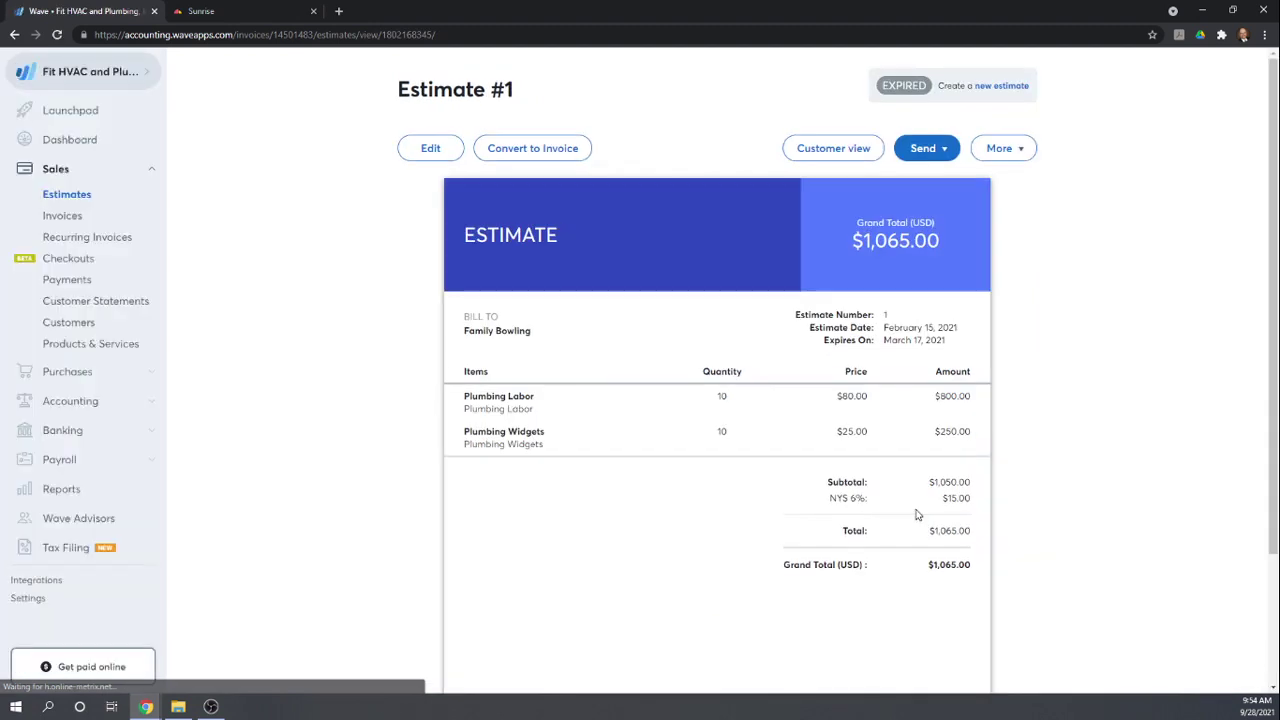
{"action": "scroll", "coordinate": [1148, 266], "scroll_direction": "down", "scroll_amount": 1}
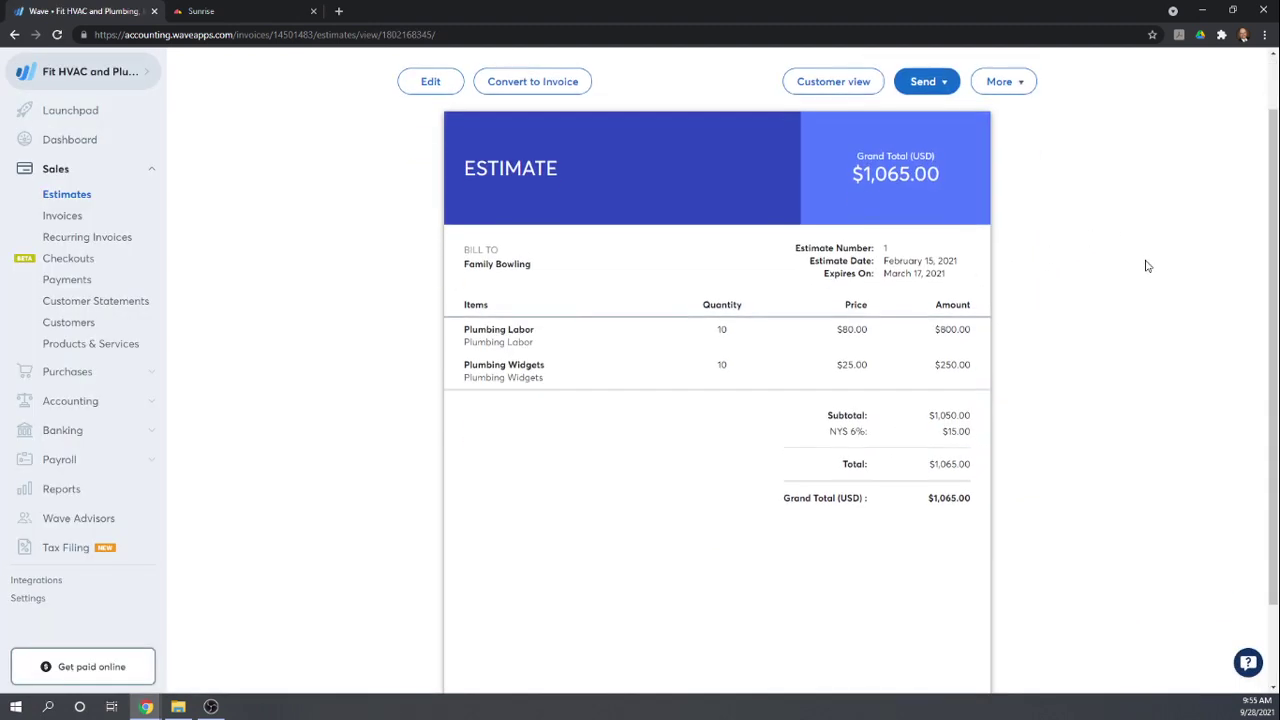
{"action": "scroll", "coordinate": [1148, 266], "scroll_direction": "up", "scroll_amount": 1}
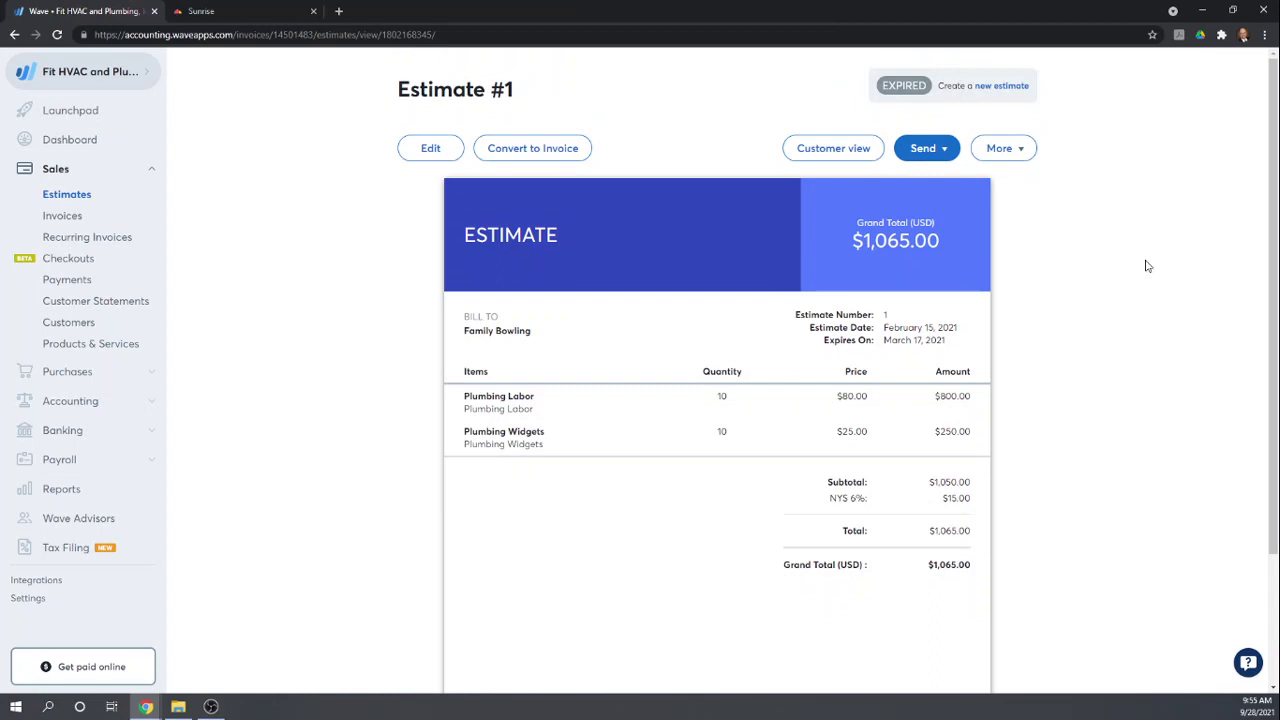
{"action": "scroll", "coordinate": [1148, 266], "scroll_direction": "down", "scroll_amount": 3}
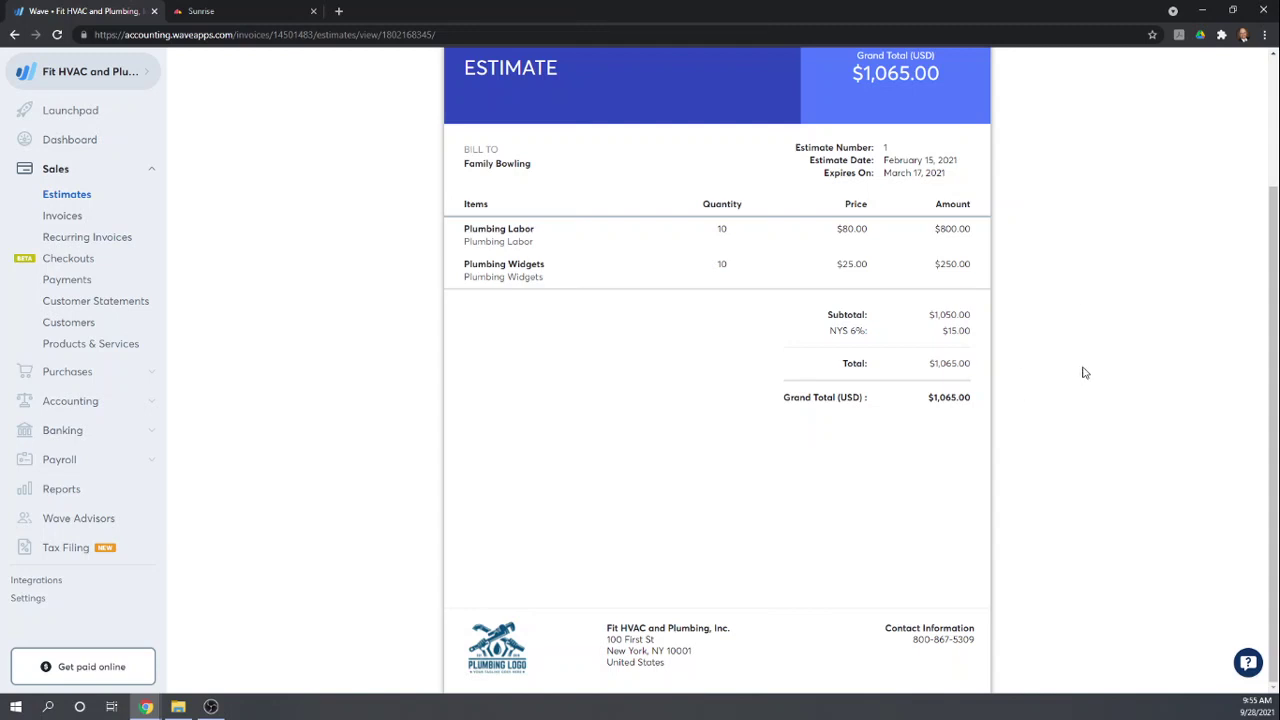
{"action": "scroll", "coordinate": [1083, 368], "scroll_direction": "up", "scroll_amount": 1}
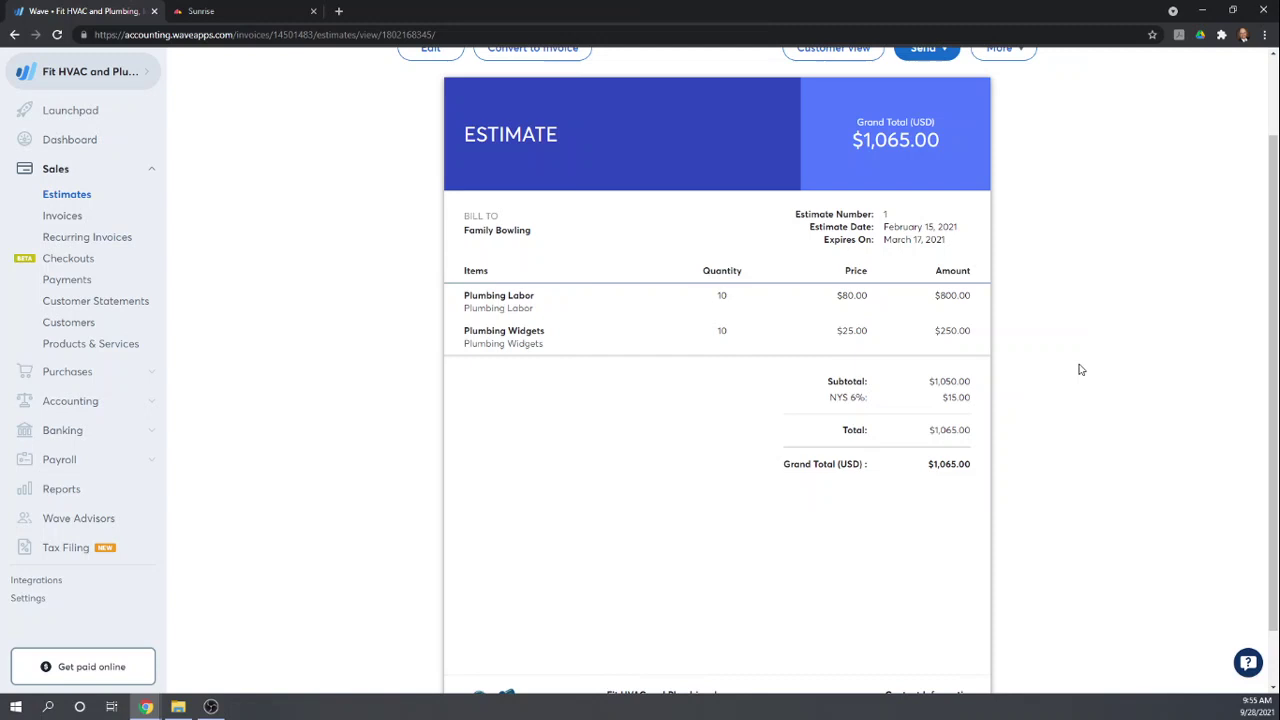
{"action": "scroll", "coordinate": [1062, 279], "scroll_direction": "up", "scroll_amount": 1}
{"action": "scroll", "coordinate": [1062, 280], "scroll_direction": "up", "scroll_amount": 1}
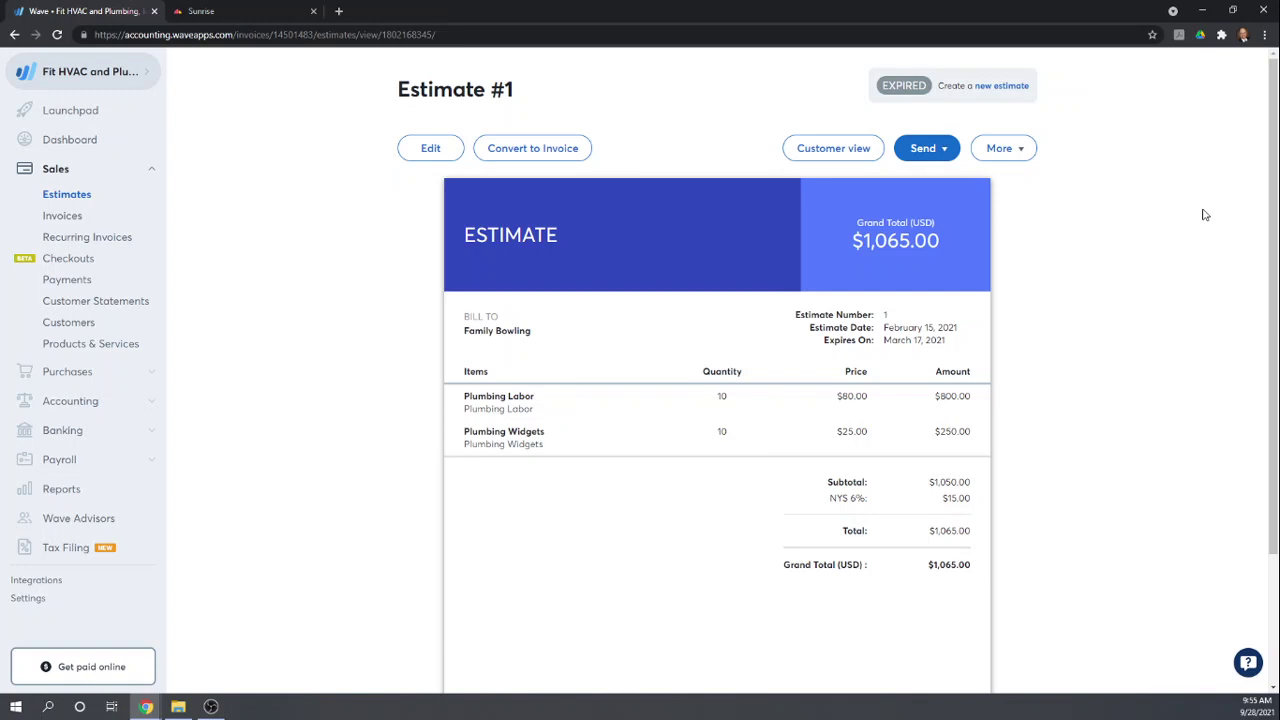
{"action": "scroll", "coordinate": [1205, 215], "scroll_direction": "down", "scroll_amount": 2}
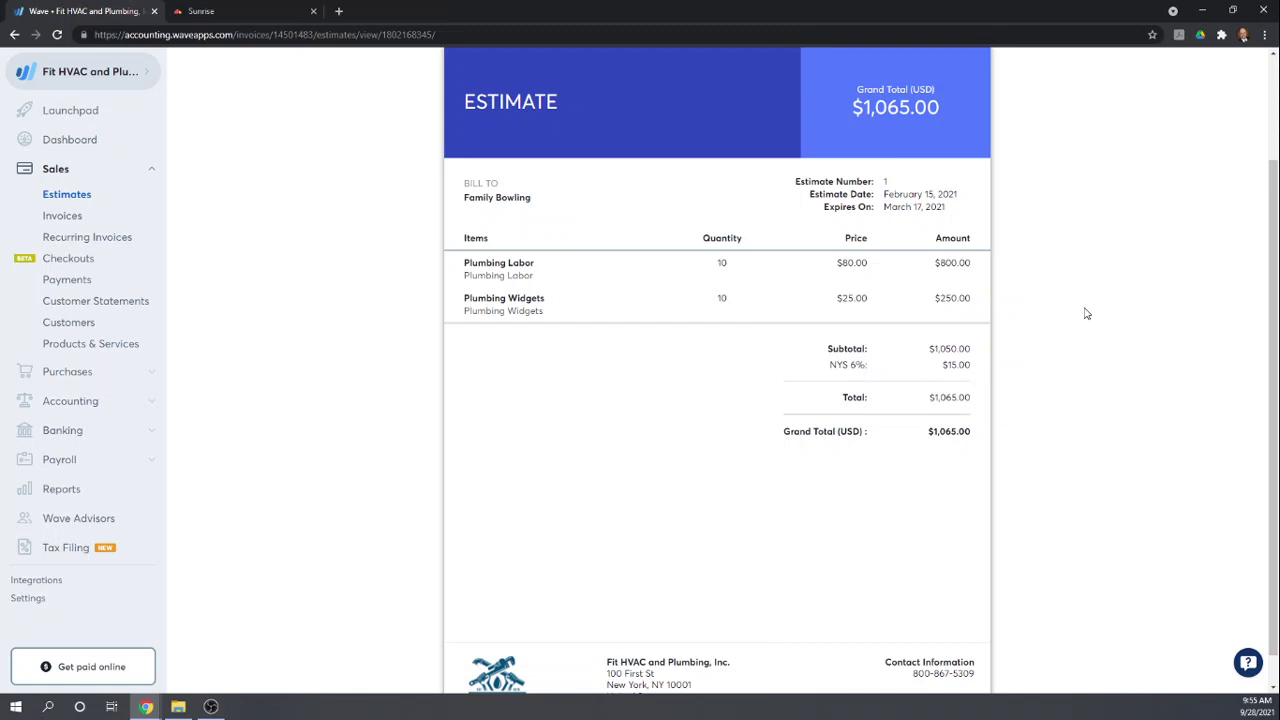
{"action": "scroll", "coordinate": [1087, 314], "scroll_direction": "up", "scroll_amount": 2}
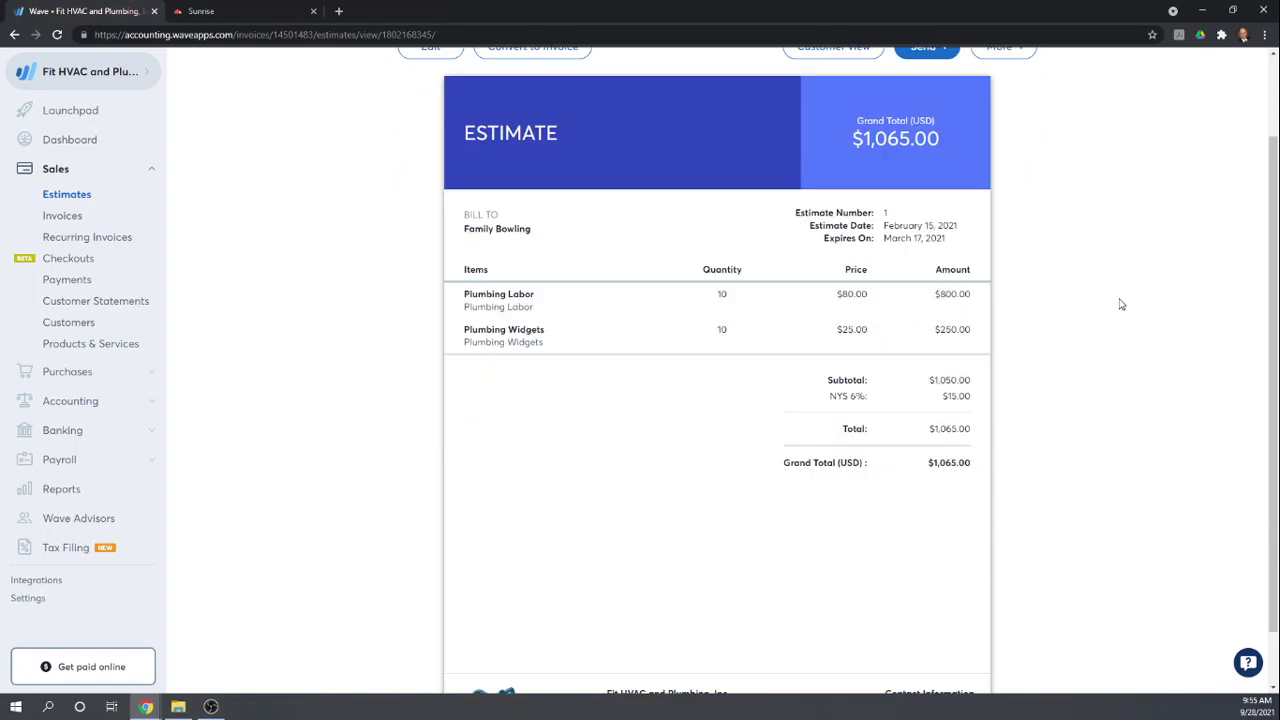
{"action": "scroll", "coordinate": [1120, 304], "scroll_direction": "up", "scroll_amount": 1}
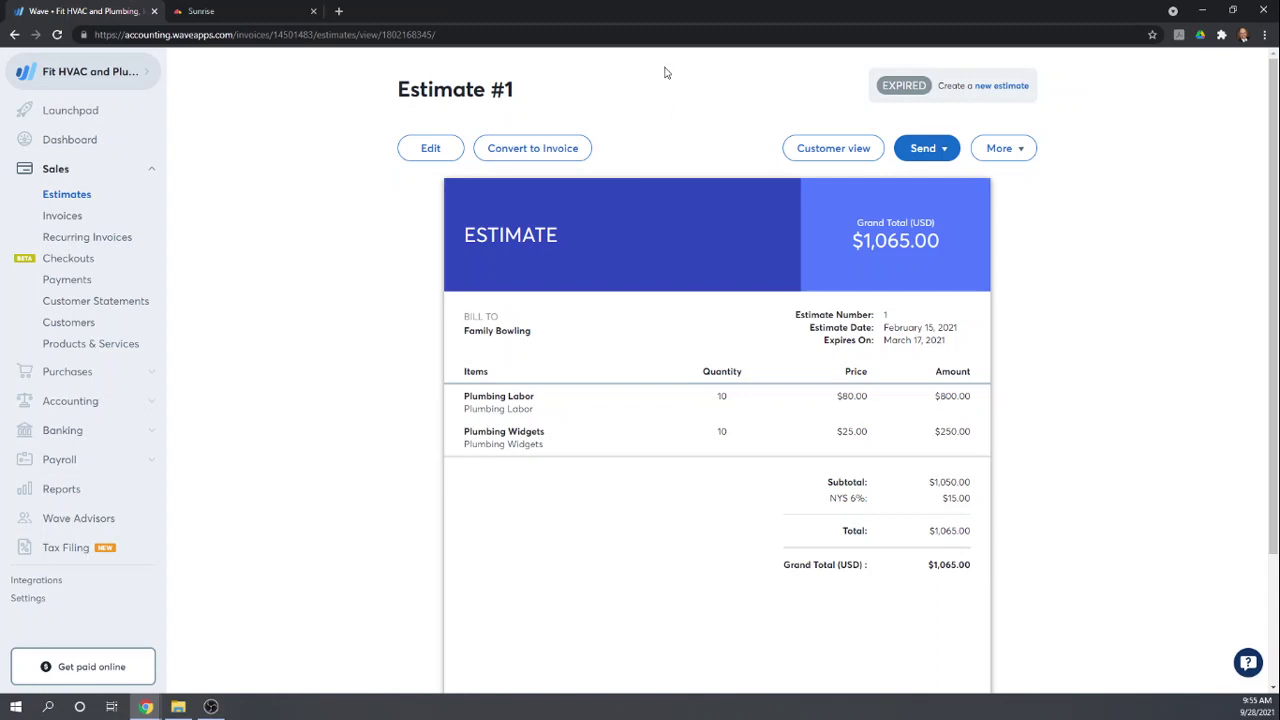
Convert Estimate #1 to an invoice and review the draft invoice #5 page.
{"action": "left_click", "coordinate": [523, 150]}
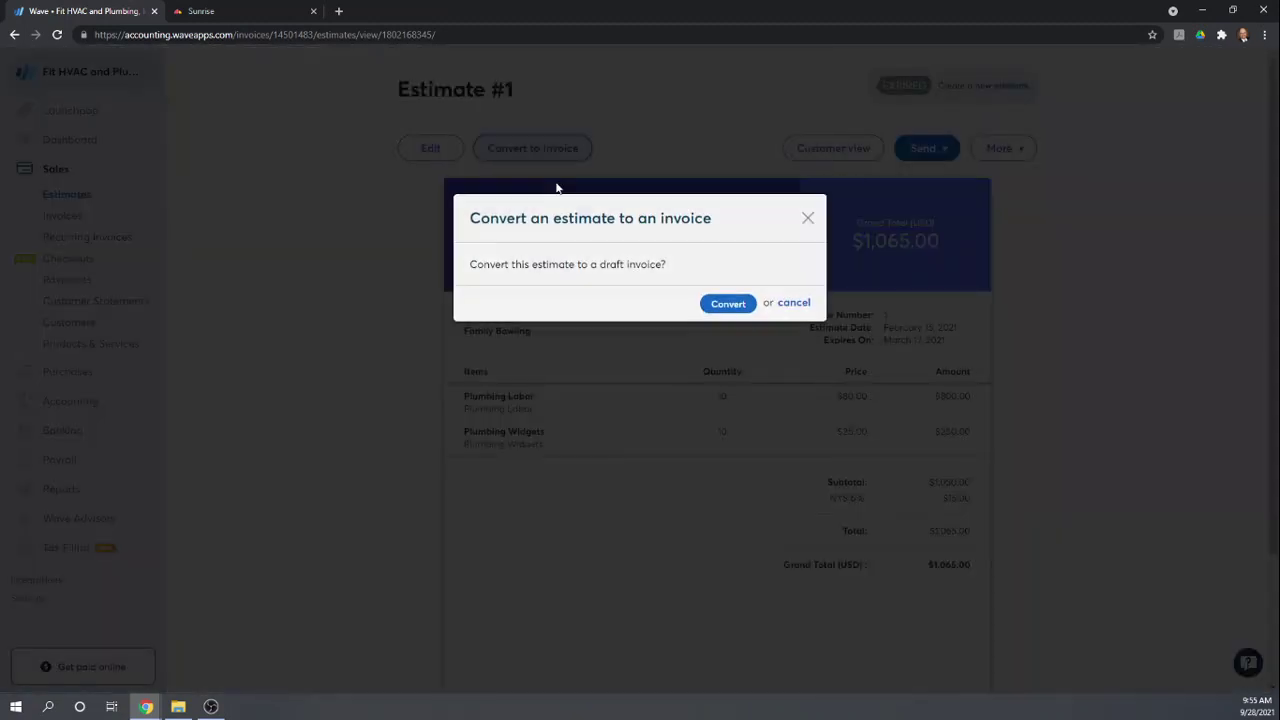
{"action": "left_click", "coordinate": [727, 316]}
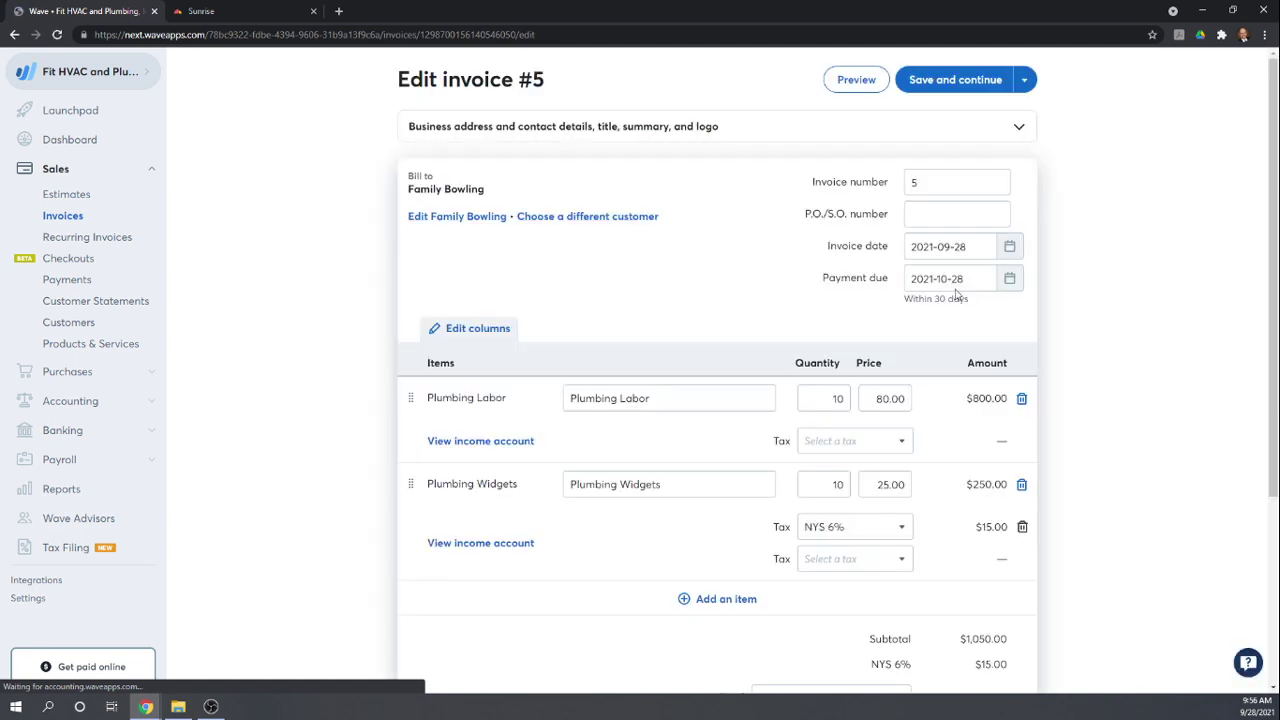
{"action": "scroll", "coordinate": [1132, 190], "scroll_direction": "down", "scroll_amount": 2}
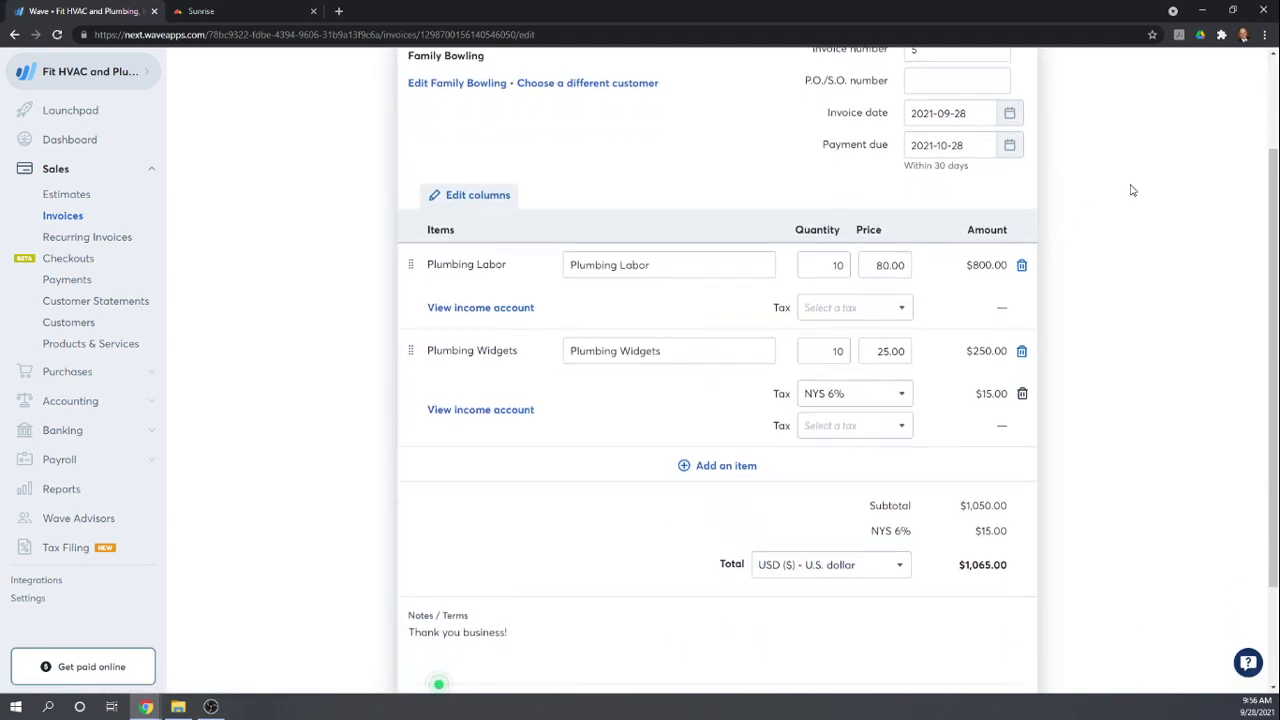
{"action": "scroll", "coordinate": [1132, 190], "scroll_direction": "up", "scroll_amount": 2}
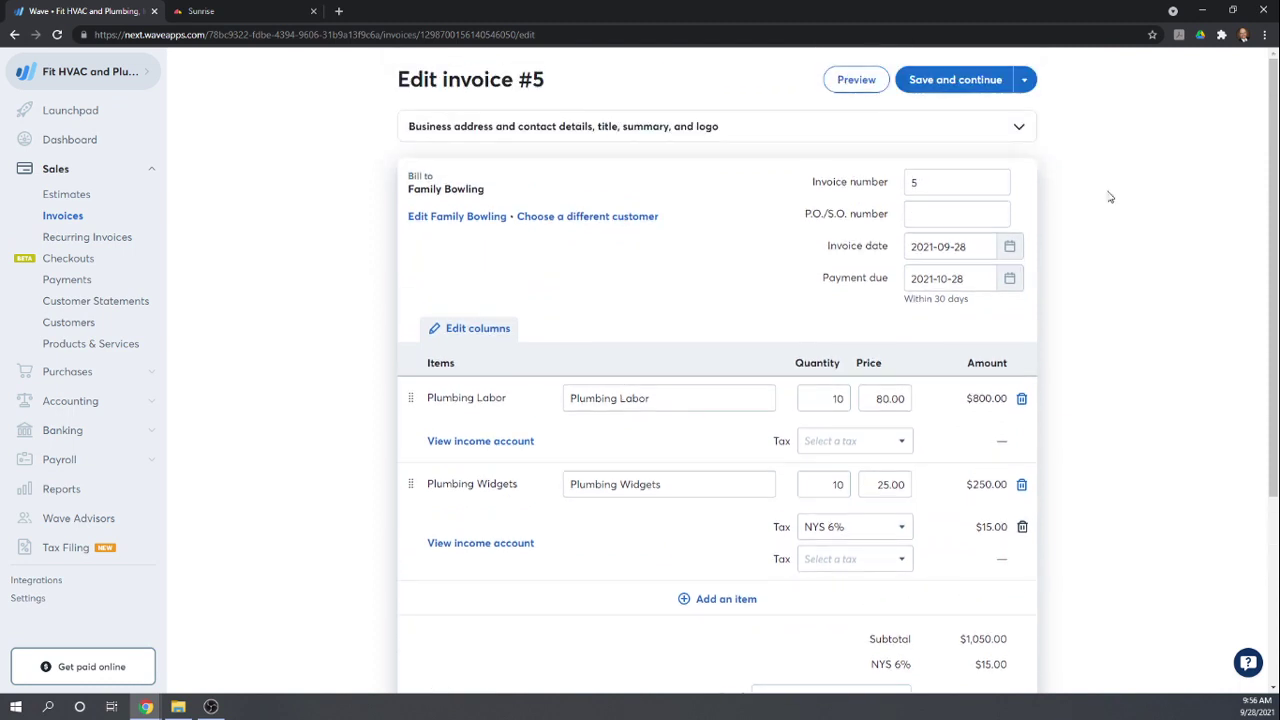
Save invoice #5 and mark it as sent.
{"action": "left_click", "coordinate": [943, 82]}
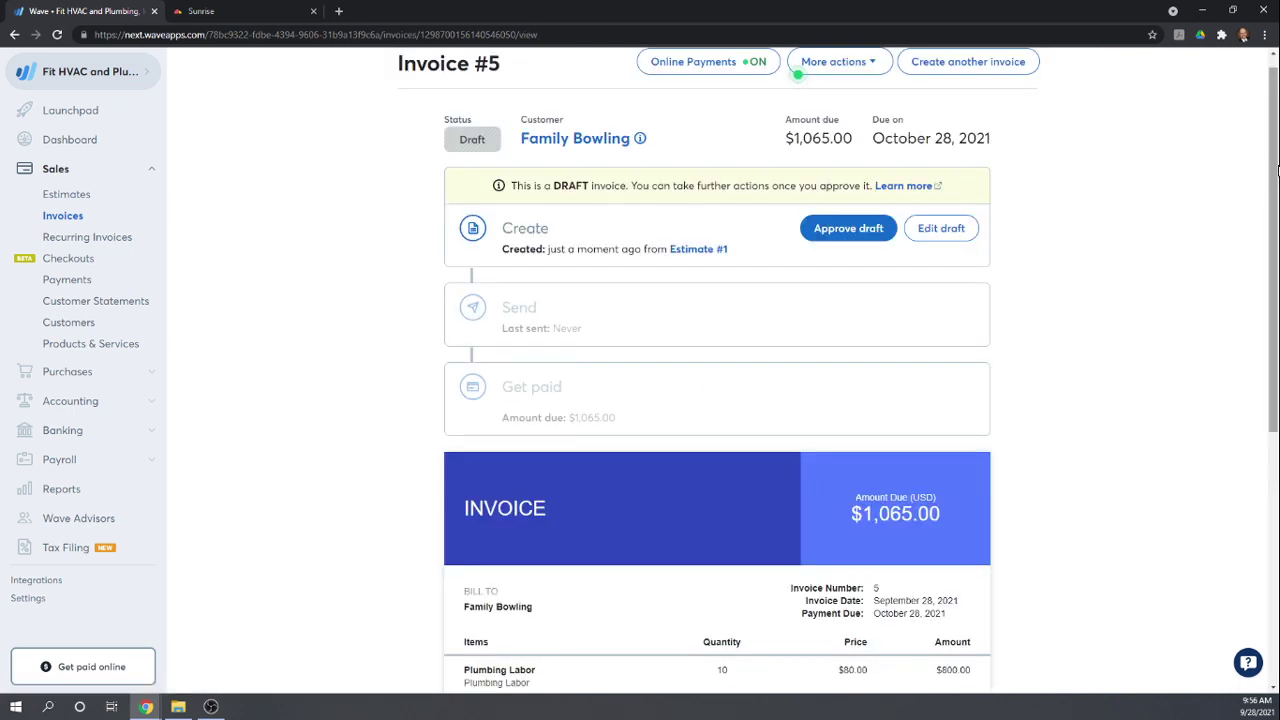
{"action": "scroll", "coordinate": [1092, 200], "scroll_direction": "down", "scroll_amount": 3}
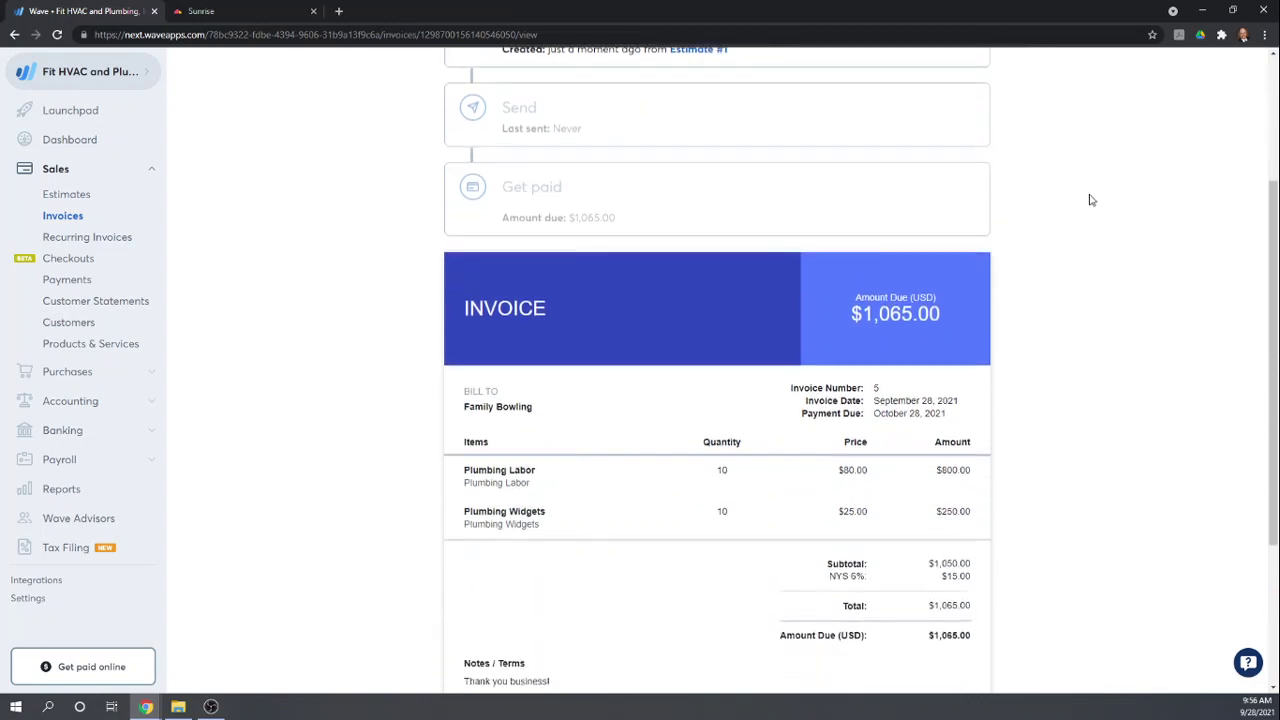
{"action": "scroll", "coordinate": [1089, 197], "scroll_direction": "down", "scroll_amount": 2}
{"action": "scroll", "coordinate": [1085, 225], "scroll_direction": "up", "scroll_amount": 4}
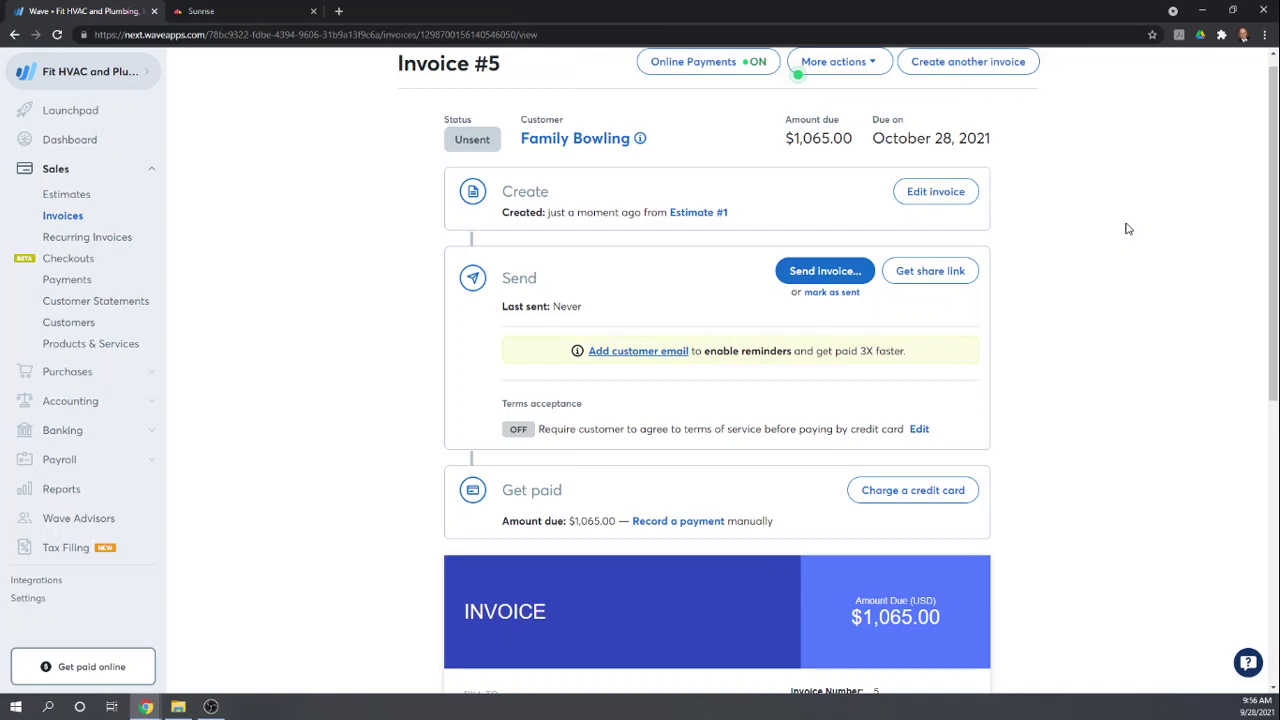
{"action": "left_click", "coordinate": [832, 294]}
Show the Invoices list with invoice #5 unpaid, dismissing the customer communication prompt.
{"action": "scroll", "coordinate": [1113, 266], "scroll_direction": "down", "scroll_amount": 2}
{"action": "scroll", "coordinate": [1113, 266], "scroll_direction": "down", "scroll_amount": 2}
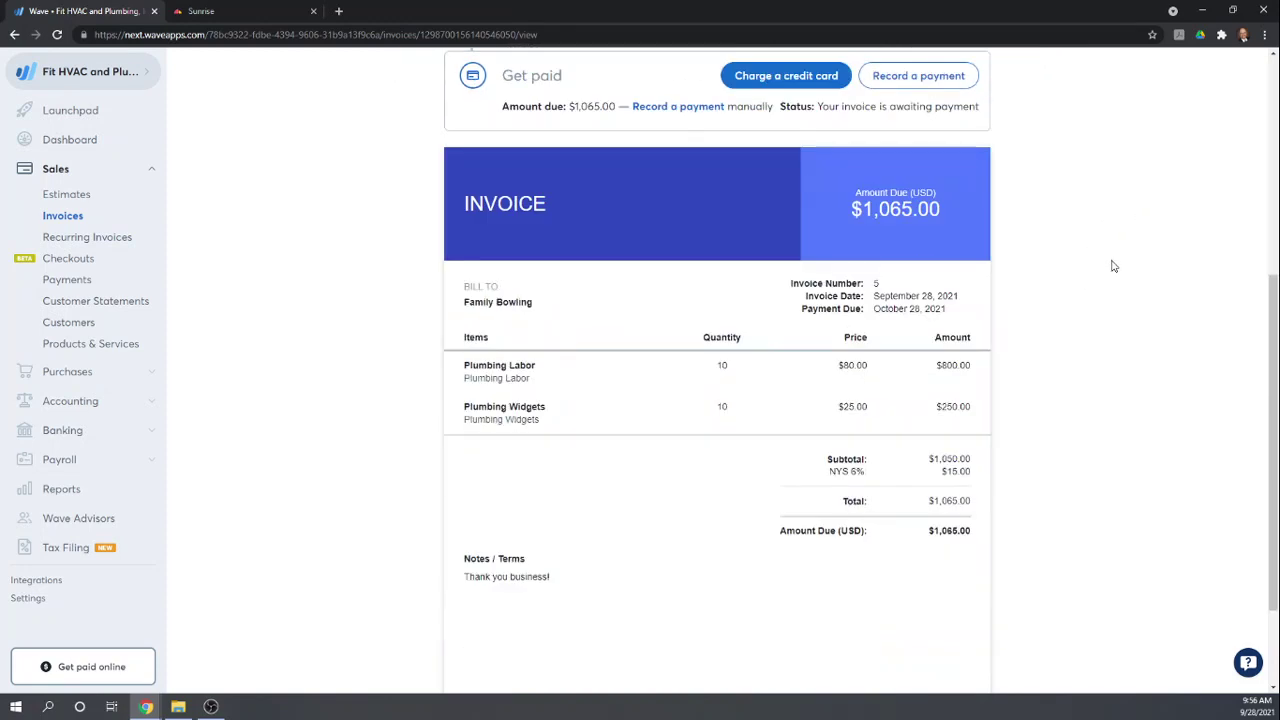
{"action": "scroll", "coordinate": [1110, 264], "scroll_direction": "up", "scroll_amount": 5}
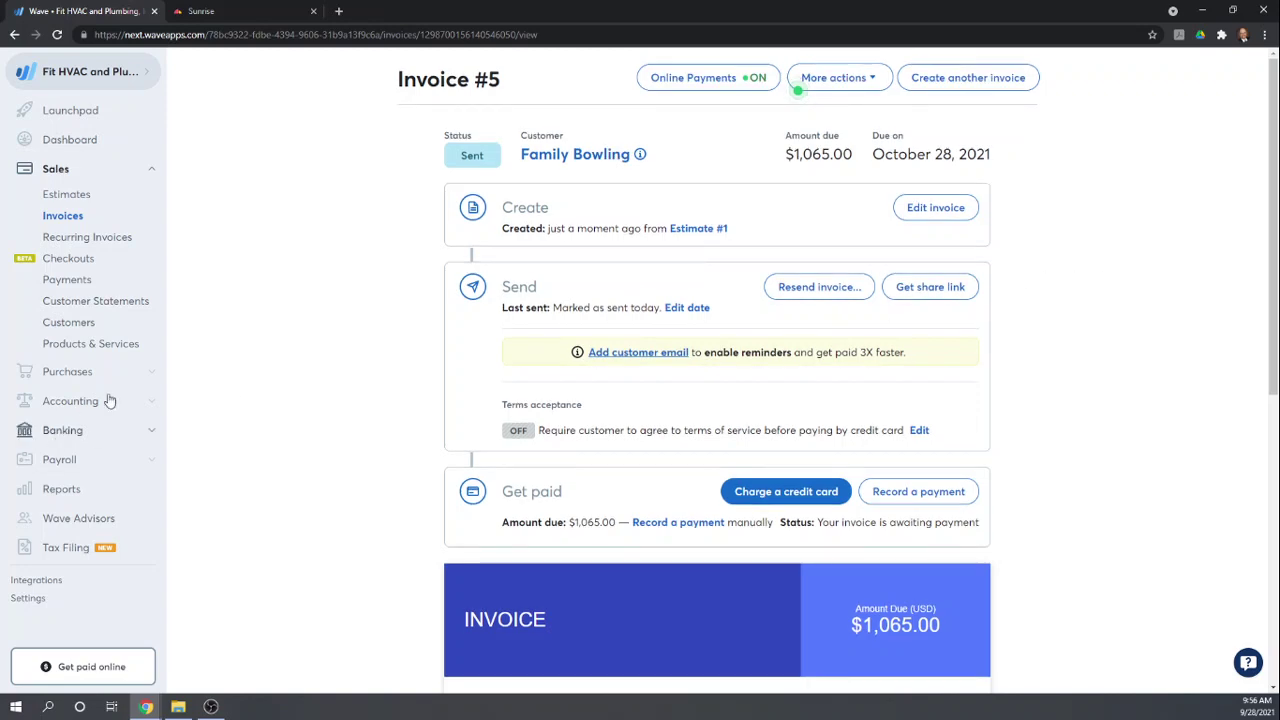
{"action": "left_click", "coordinate": [58, 220]}
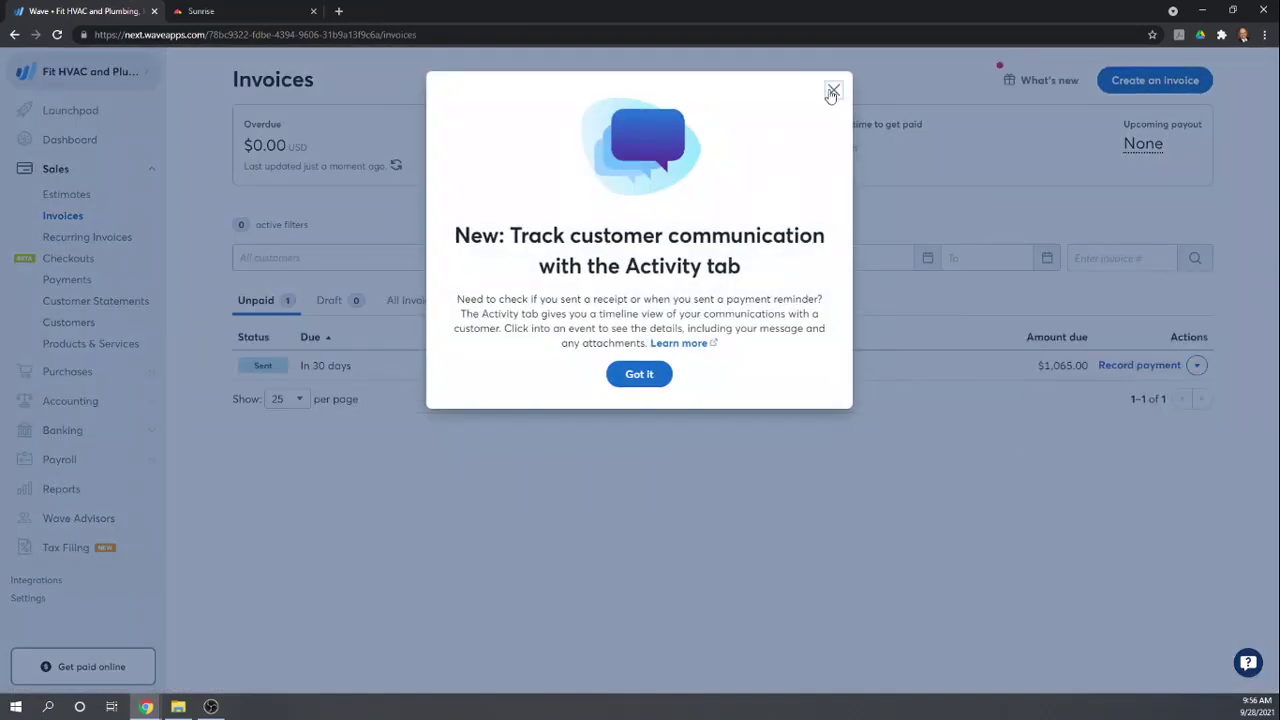
{"action": "left_click", "coordinate": [832, 93]}
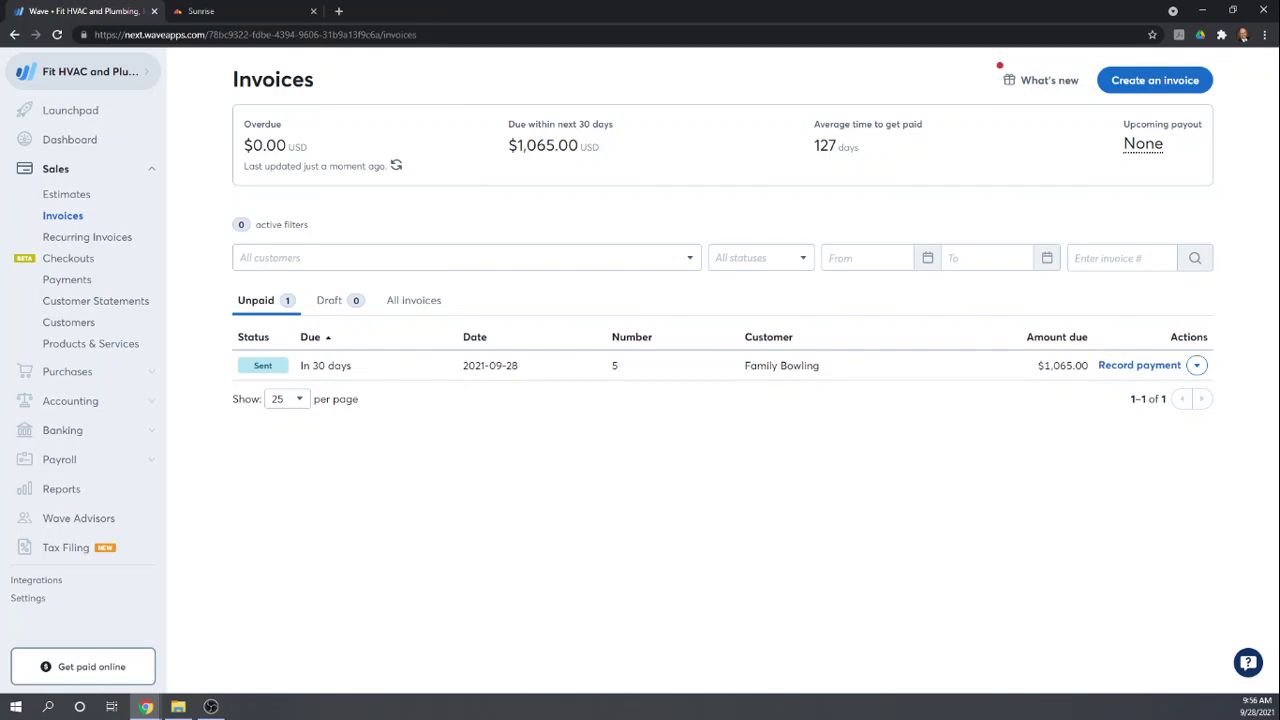
In the Accounting Software Rubric sheet, enter 1, 0, 1, 1, 1, 0, 0, 0 down C5:C12.
{"action": "key", "text": "alt+Tab"}
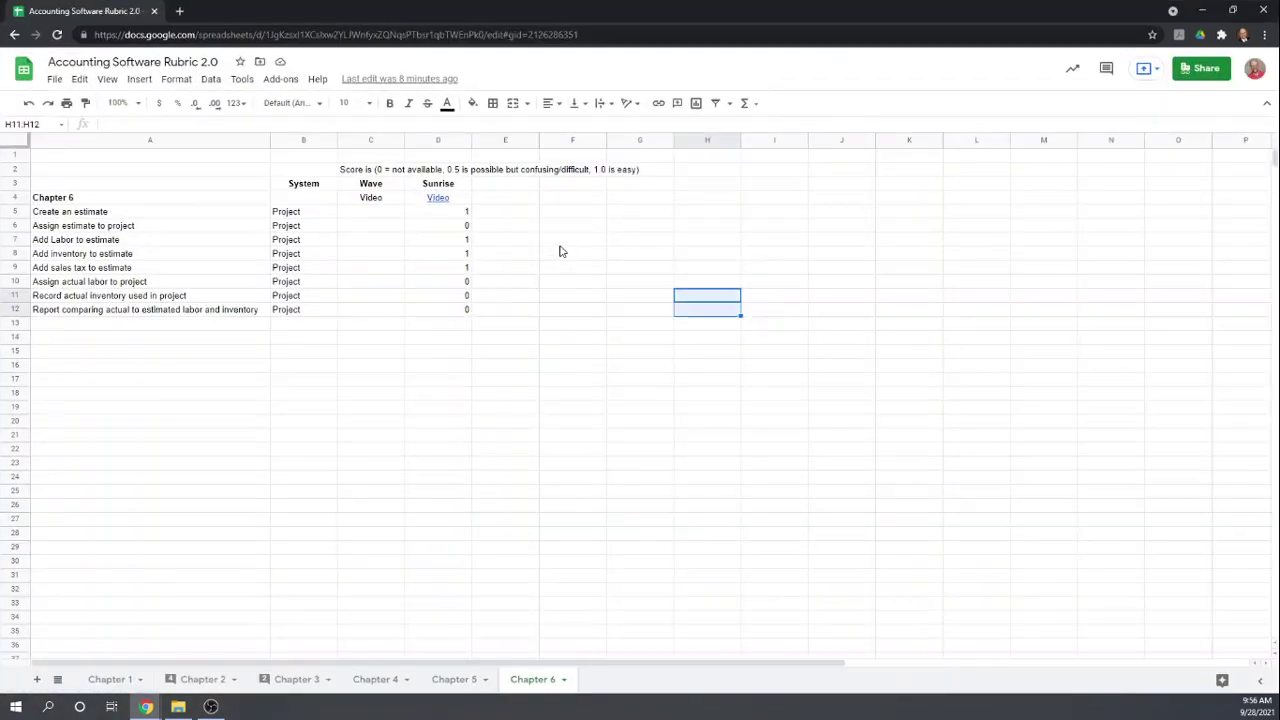
{"action": "left_click", "coordinate": [370, 217]}
{"action": "type", "text": "1"}
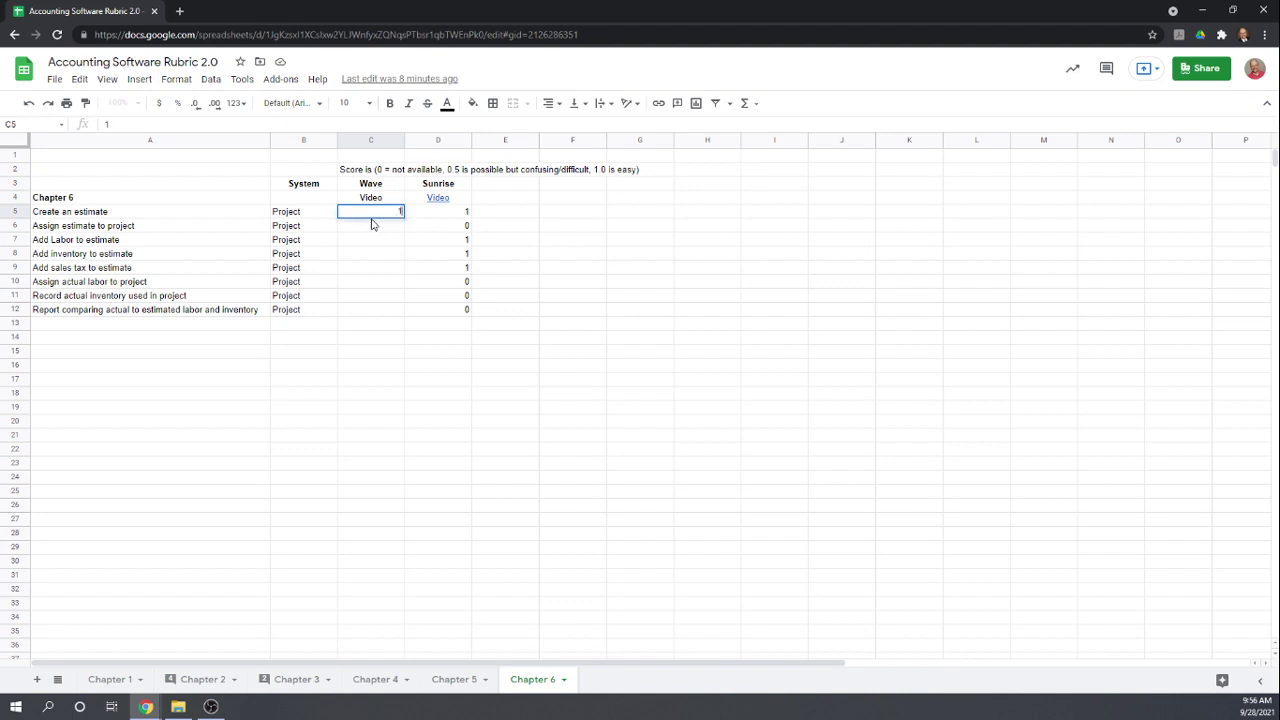
{"action": "key", "text": "Return"}
{"action": "type", "text": "0"}
{"action": "key", "text": "Return"}
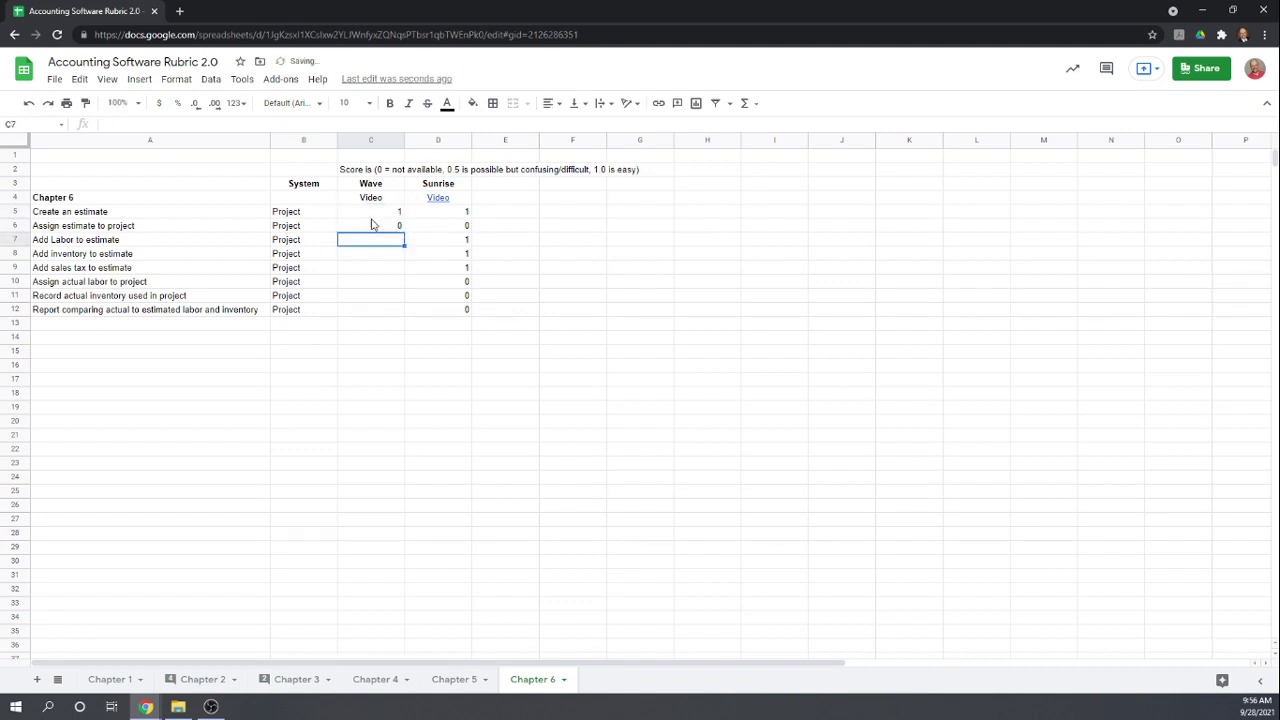
{"action": "type", "text": "1"}
{"action": "key", "text": "Return"}
{"action": "type", "text": "1"}
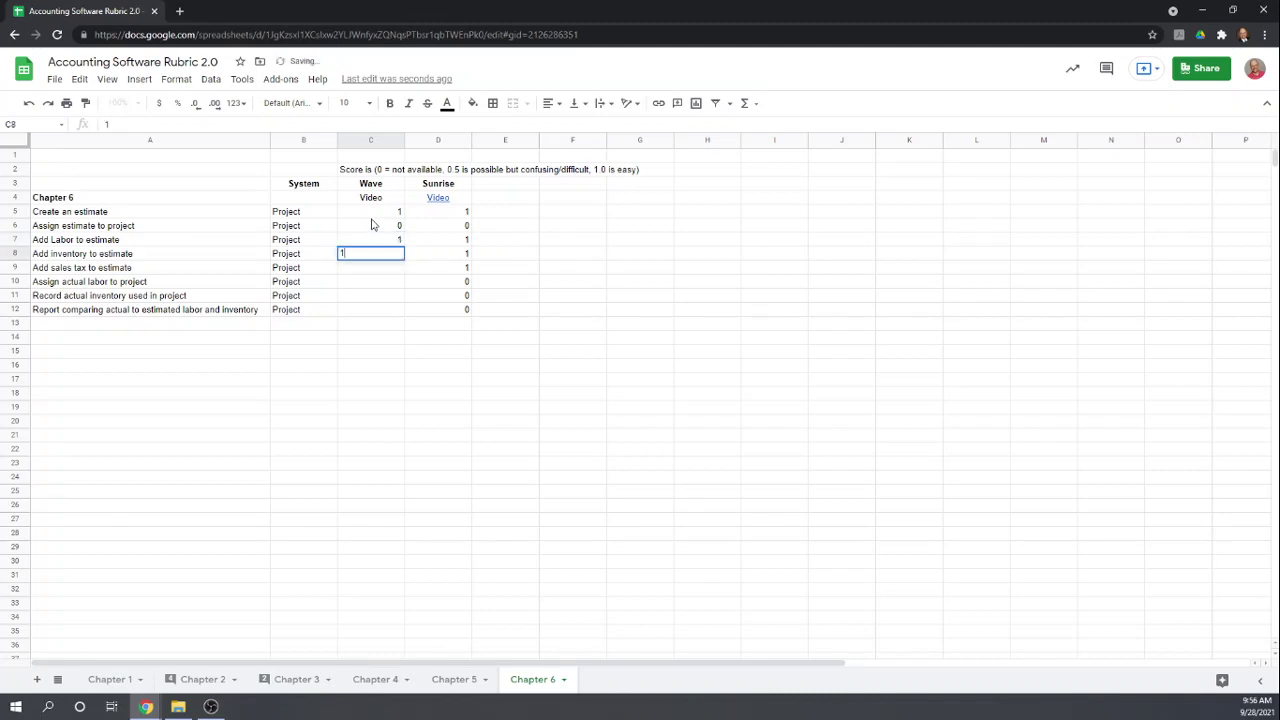
{"action": "key", "text": "Return"}
{"action": "type", "text": "1"}
{"action": "key", "text": "Return"}
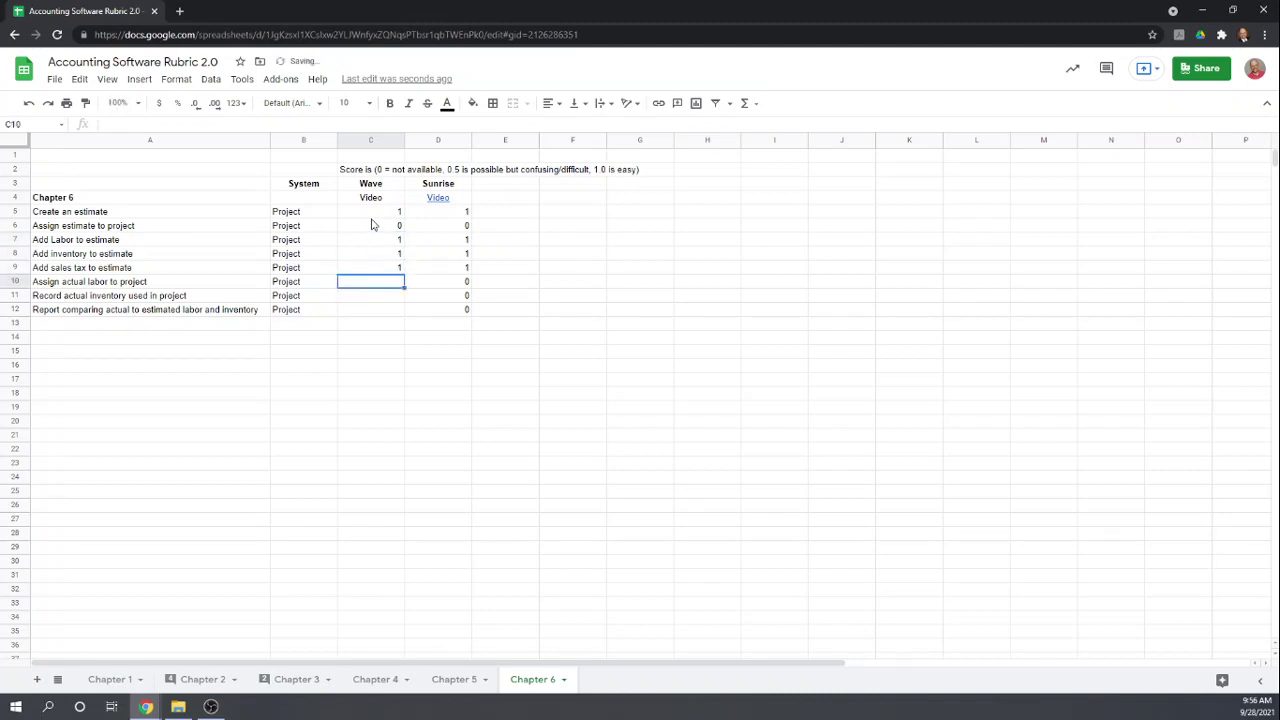
{"action": "type", "text": "0"}
{"action": "key", "text": "Return"}
{"action": "type", "text": "0"}
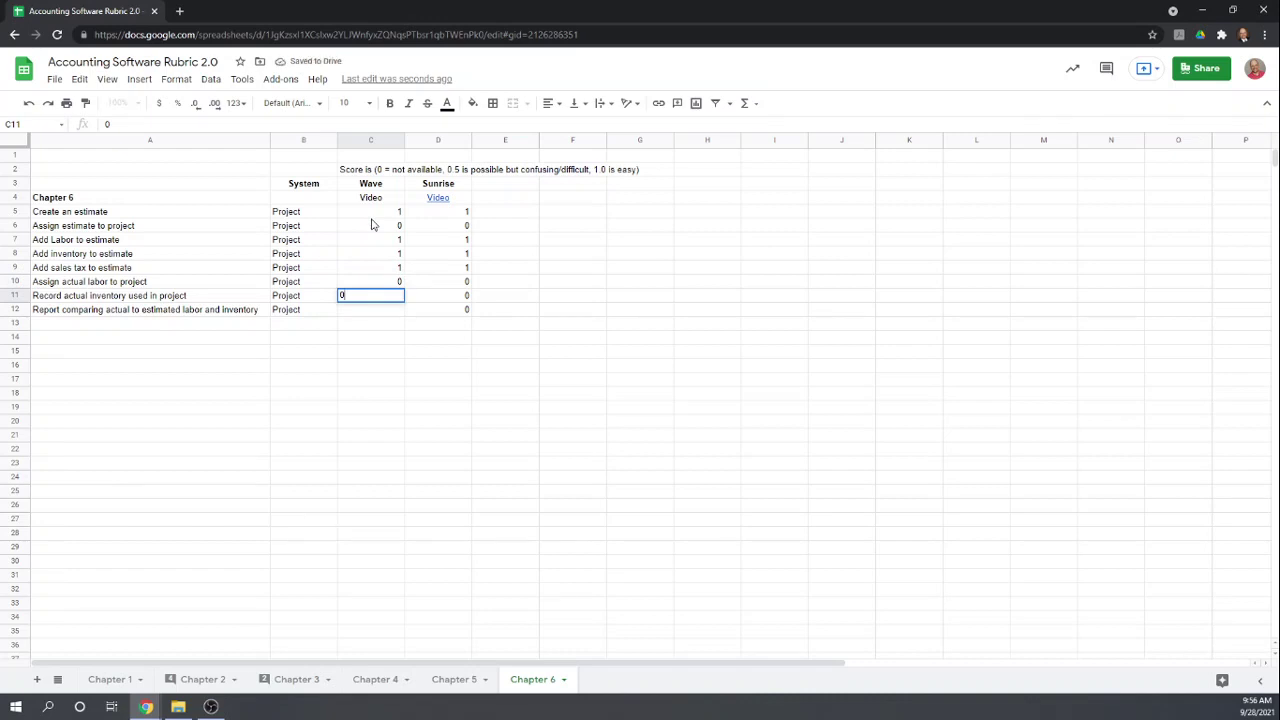
{"action": "key", "text": "Return"}
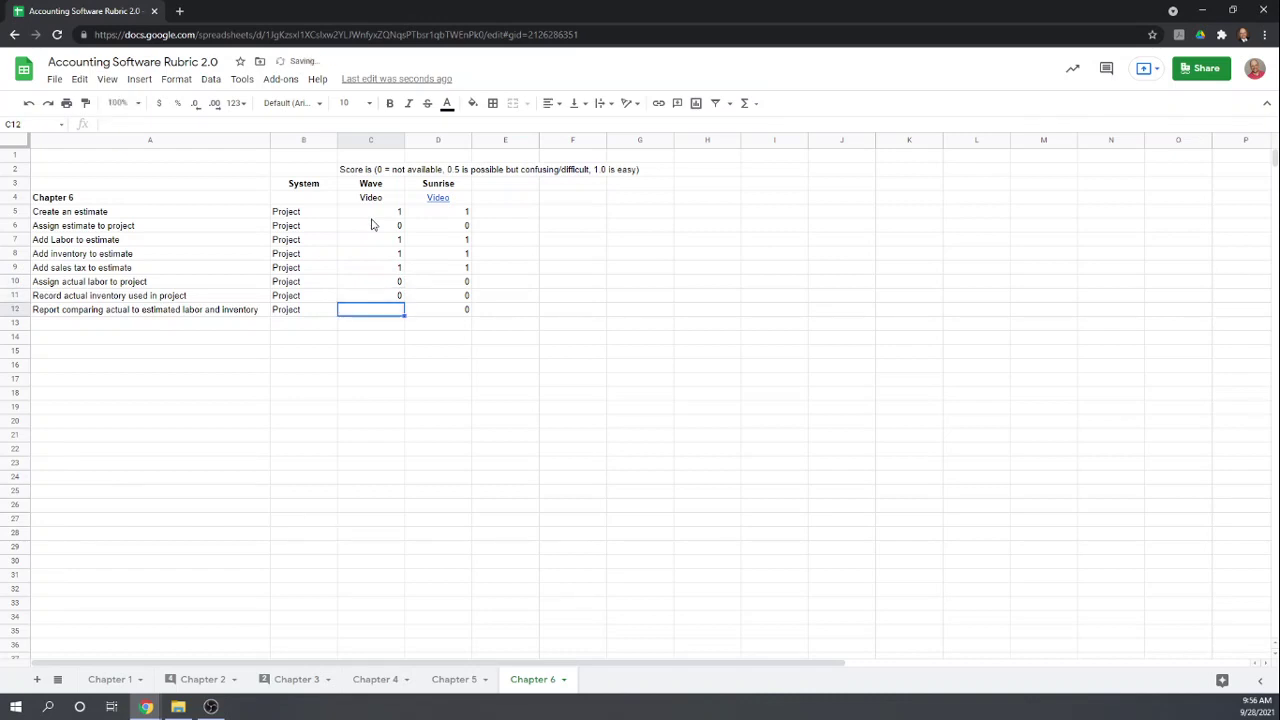
{"action": "type", "text": "0"}
{"action": "key", "text": "Return"}
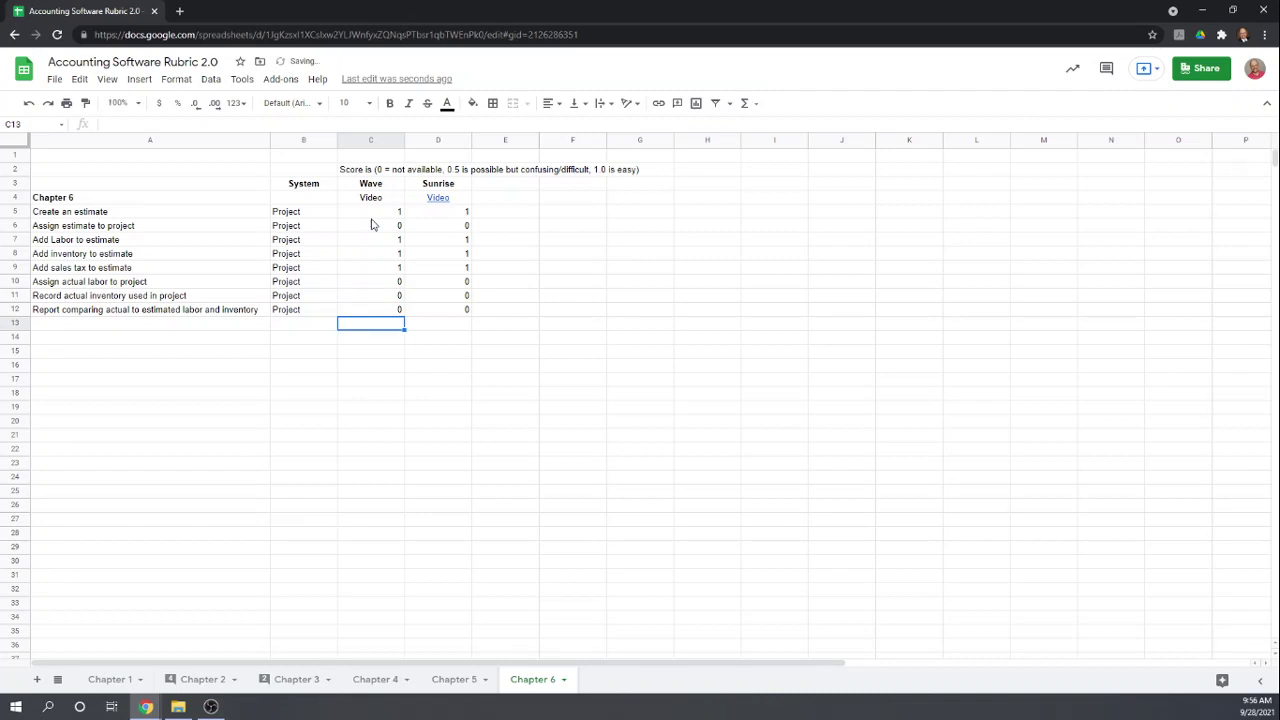